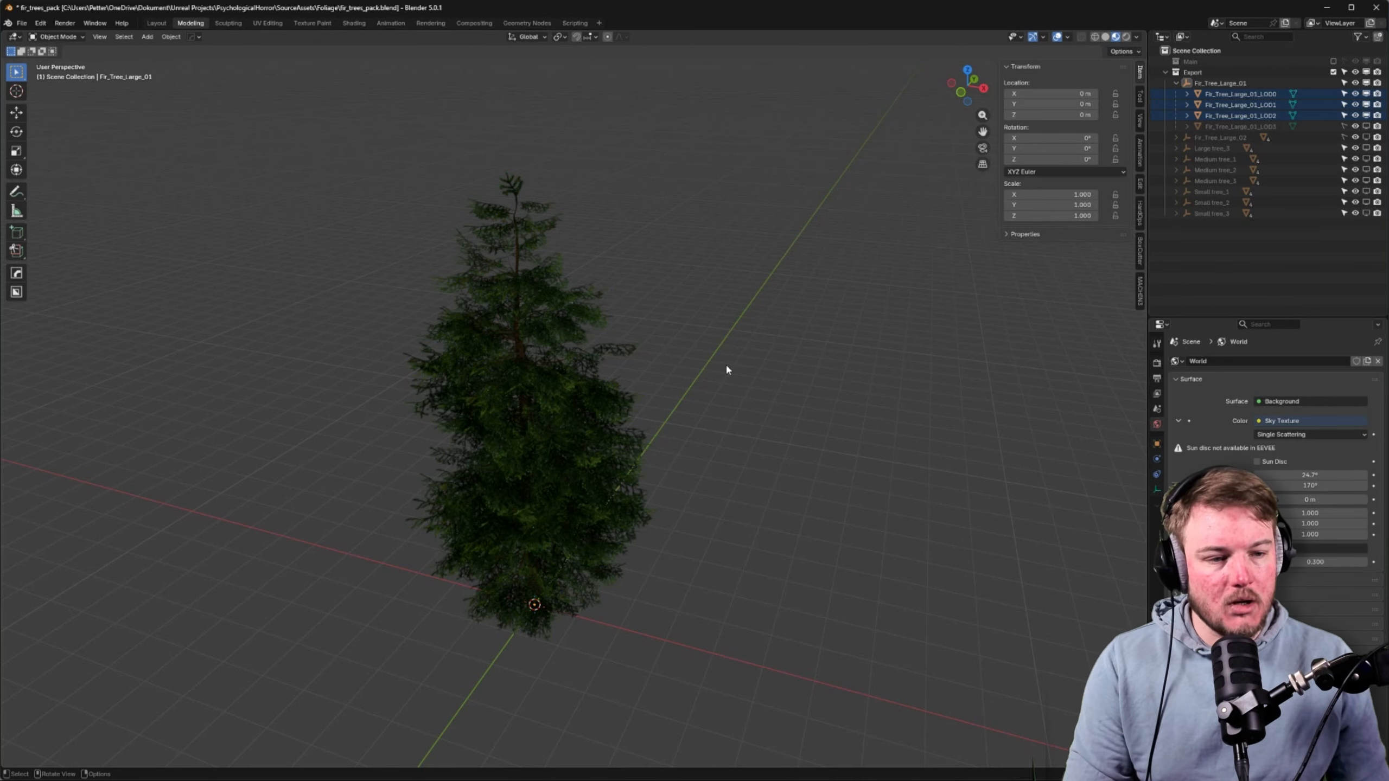
Examine the Fir_Tree_Large_01 empty and compare the outlines of its LOD0, LOD1 and LOD2 meshes
click(1220, 83)
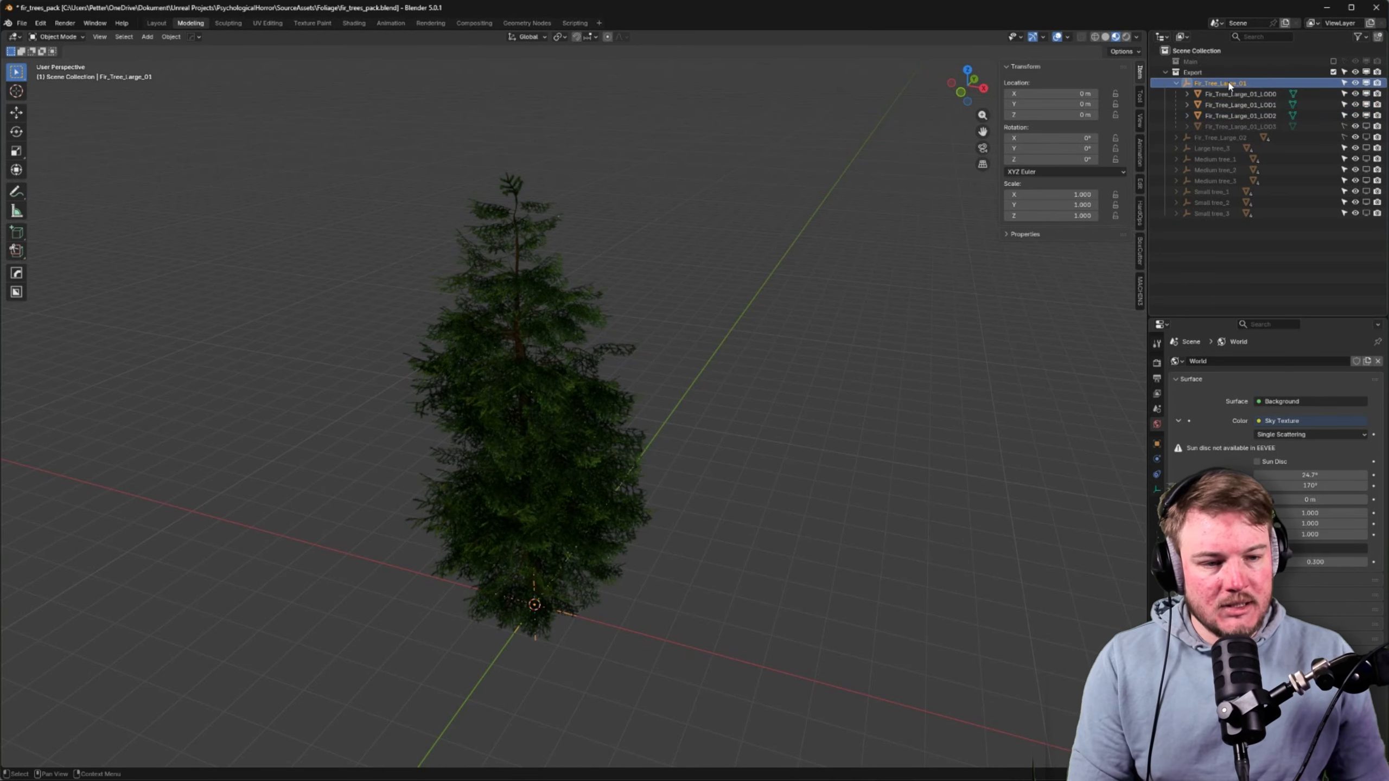
middle_drag(727, 343, 678, 355)
click(1232, 117)
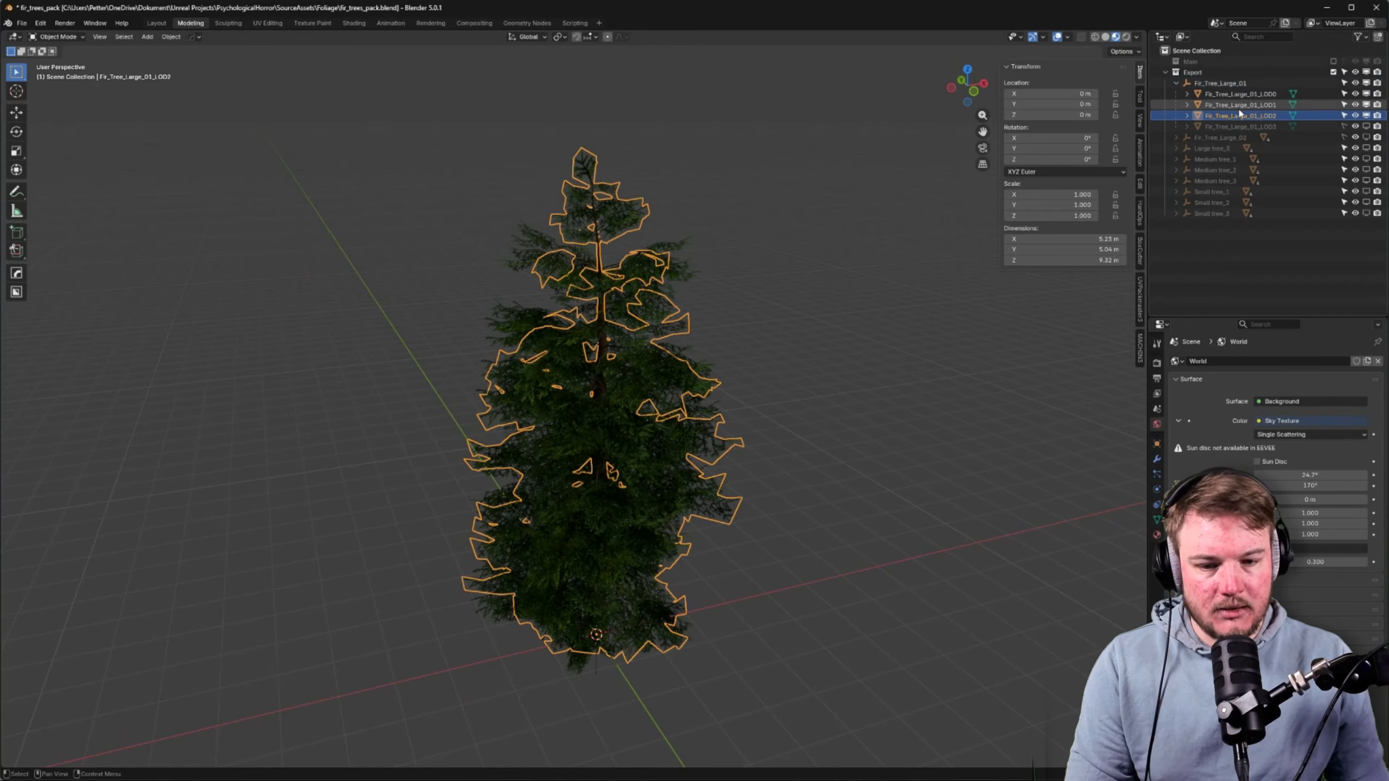
click(1243, 106)
click(1244, 95)
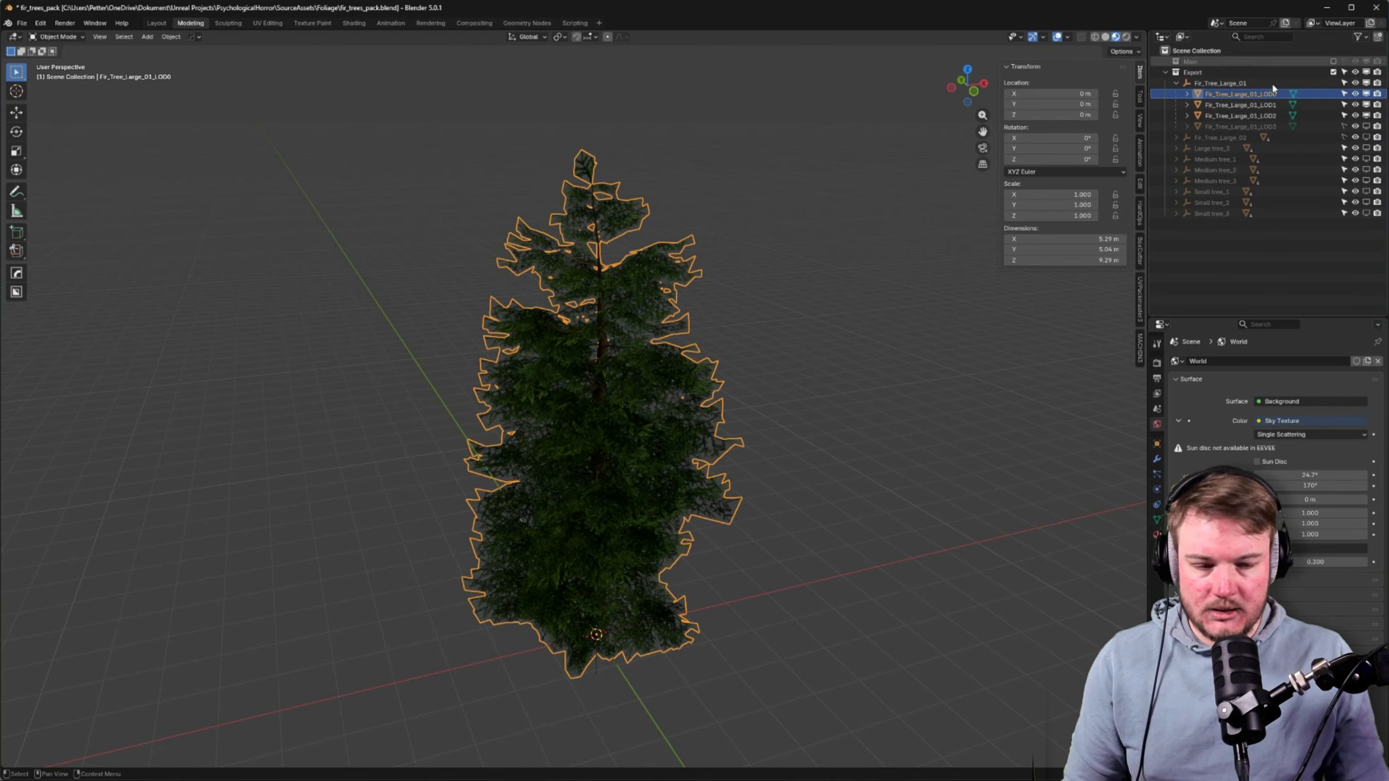
click(1270, 106)
click(1270, 117)
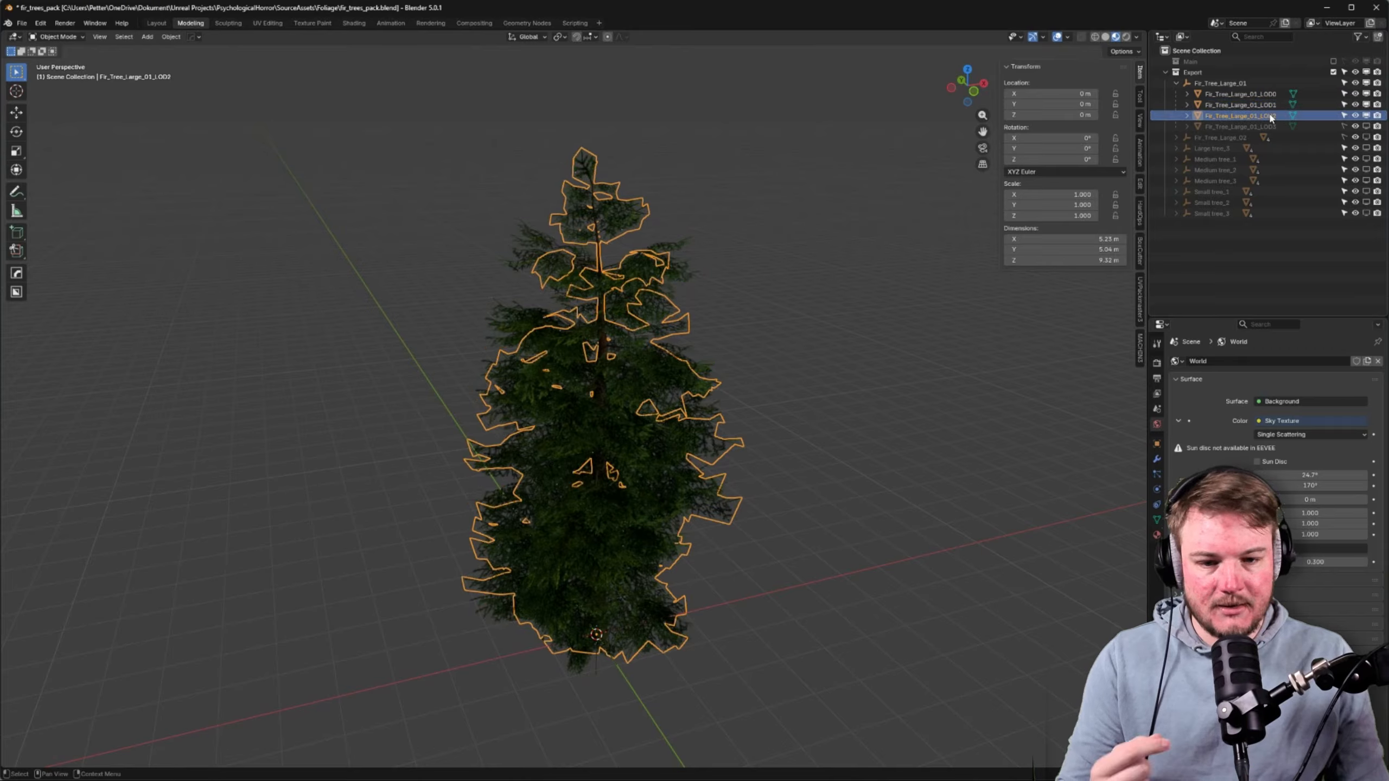
click(1270, 106)
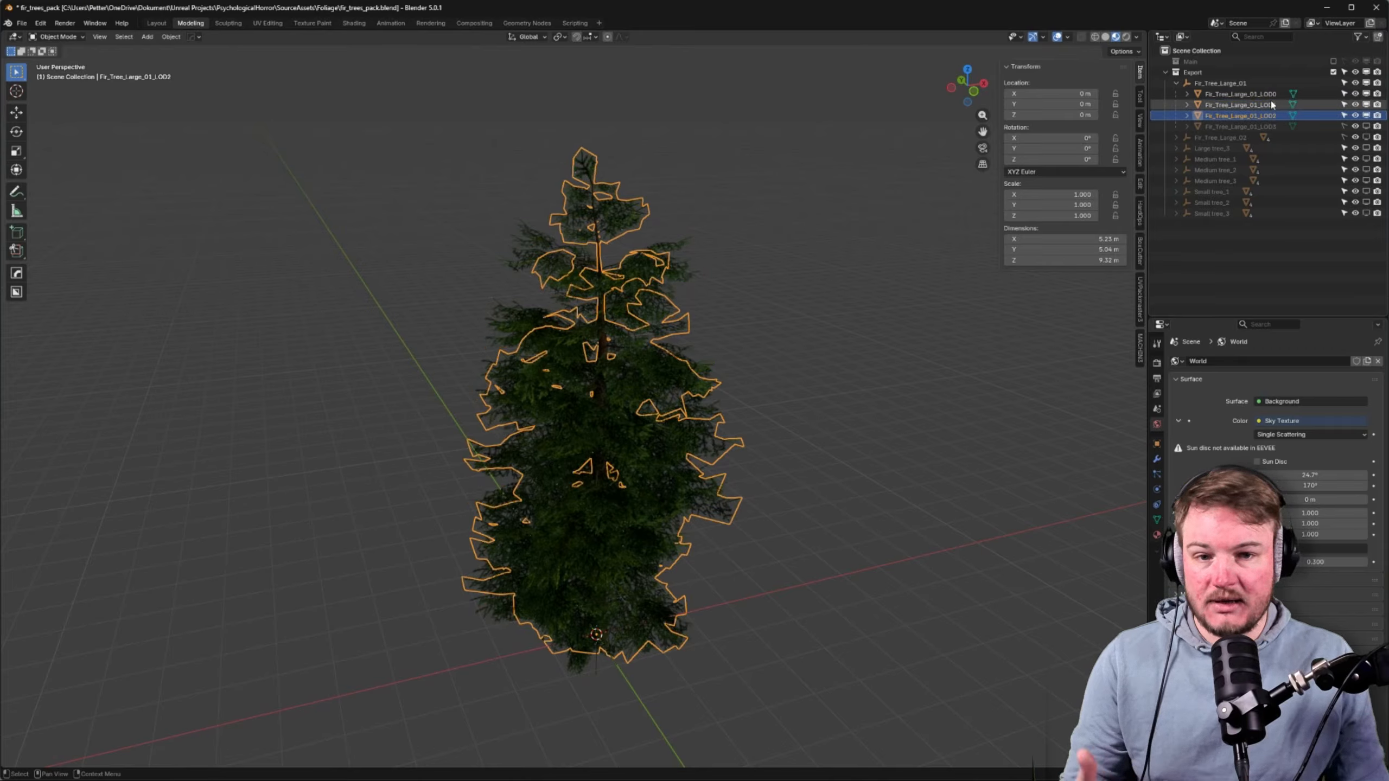
click(1272, 95)
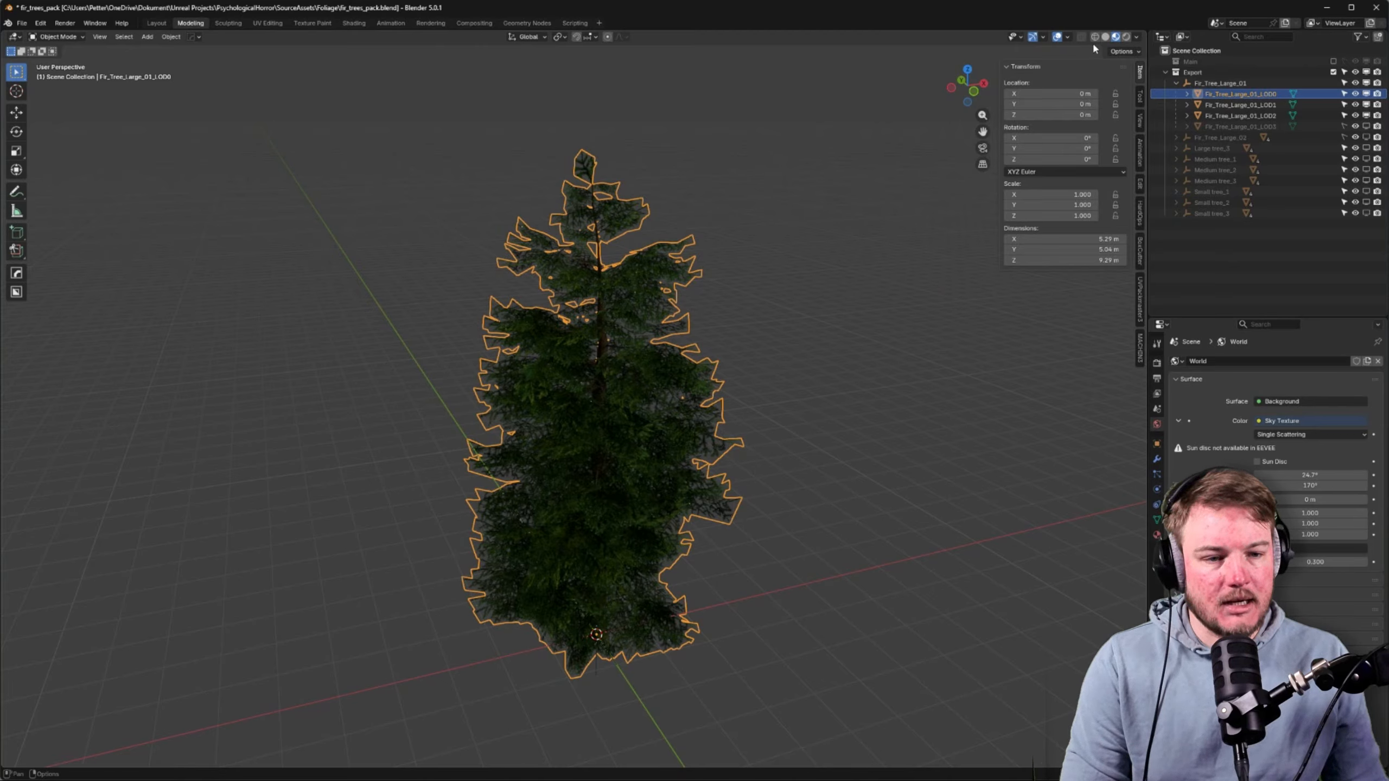
Turn on the viewport statistics overlay and compare the geometry counts of the fir tree's LOD meshes
click(1067, 37)
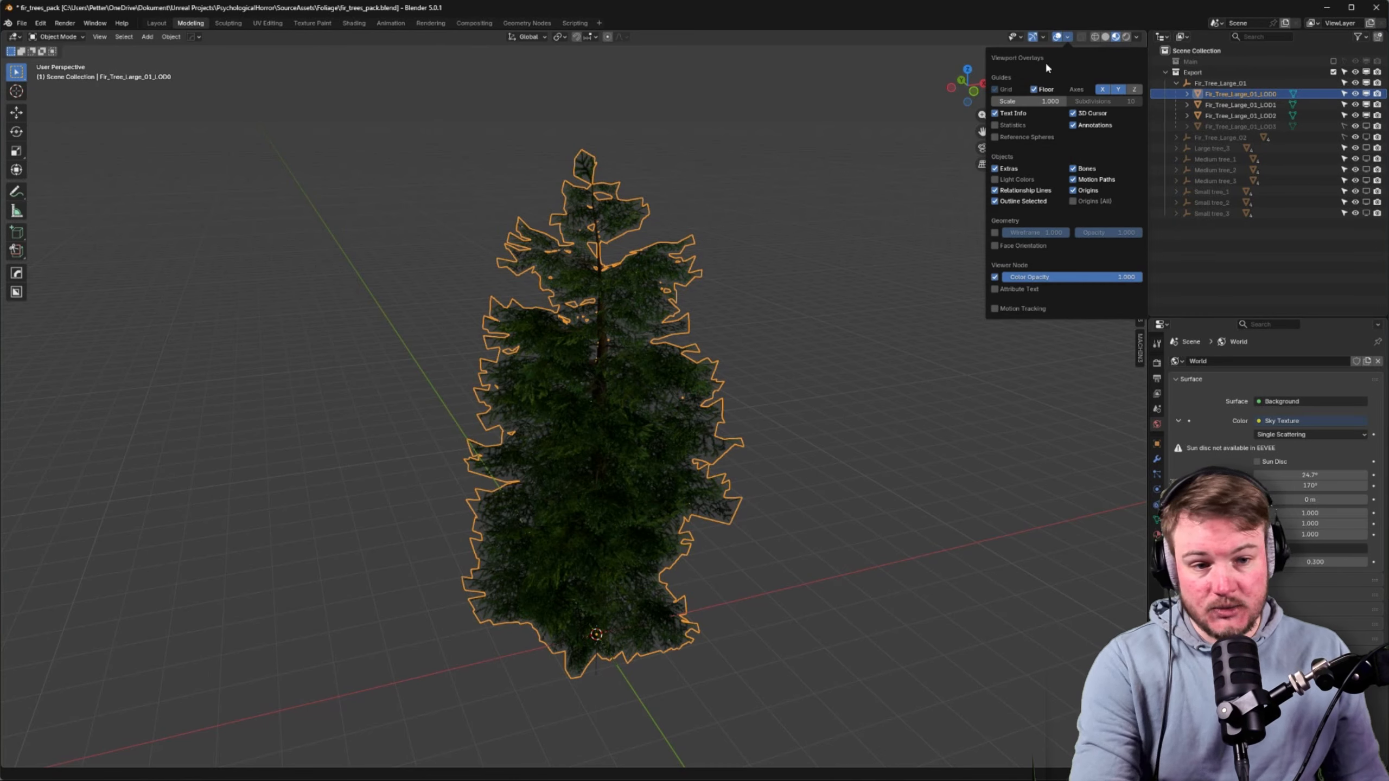
click(996, 125)
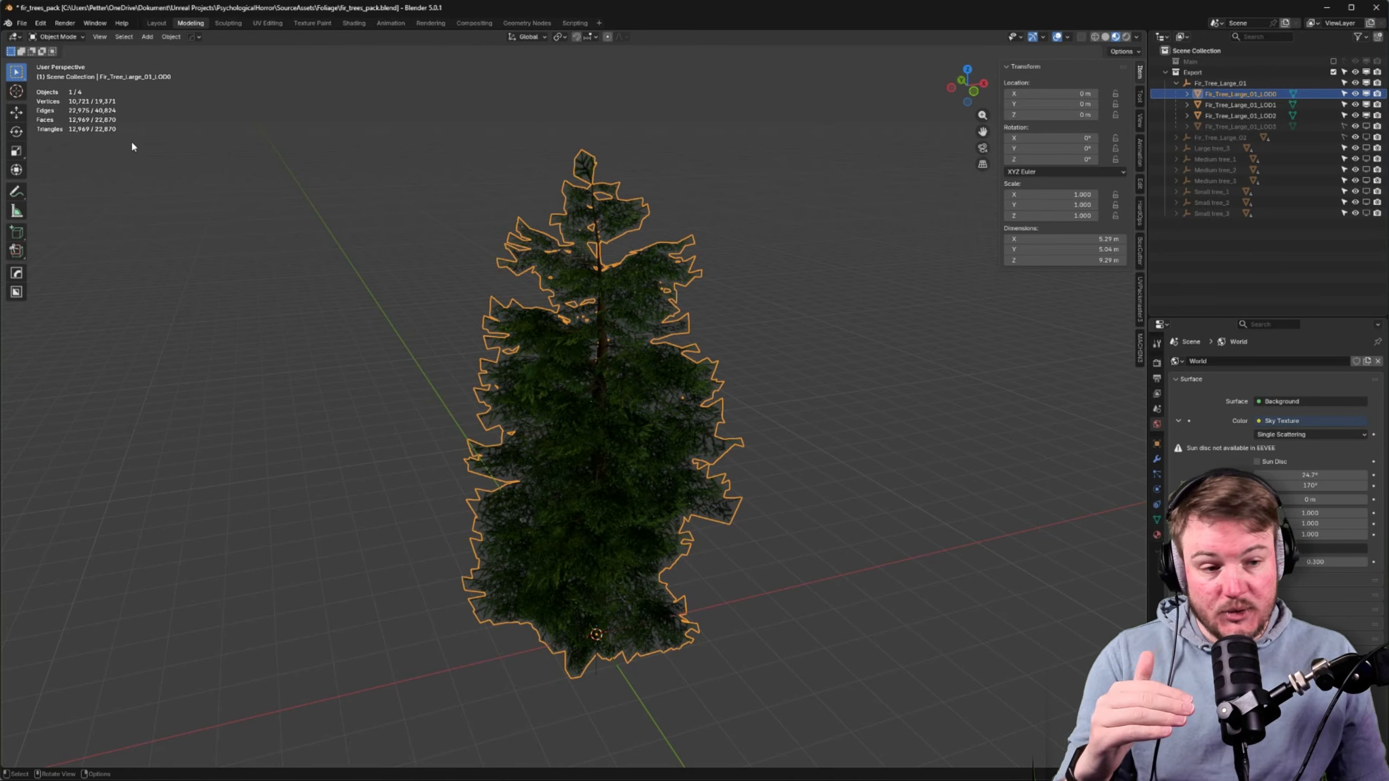
click(1239, 107)
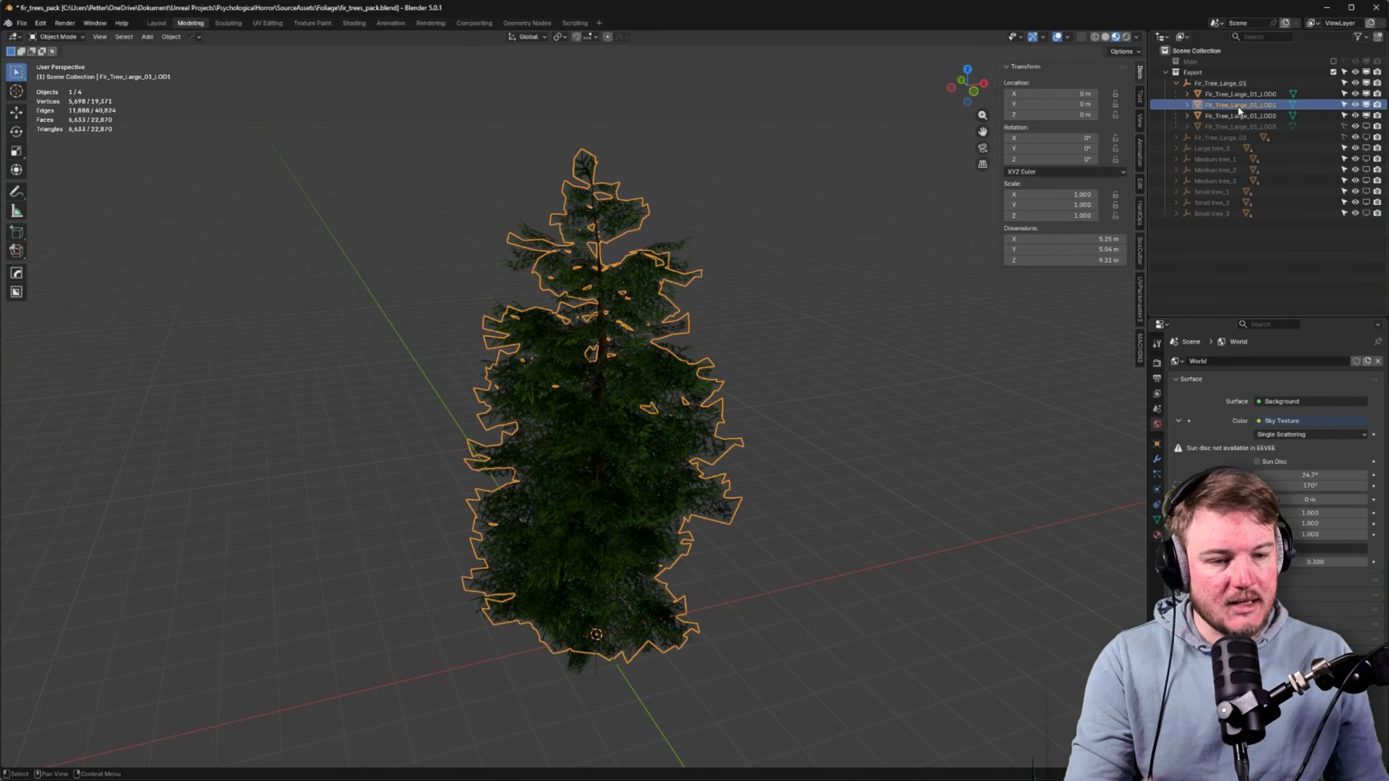
click(1239, 115)
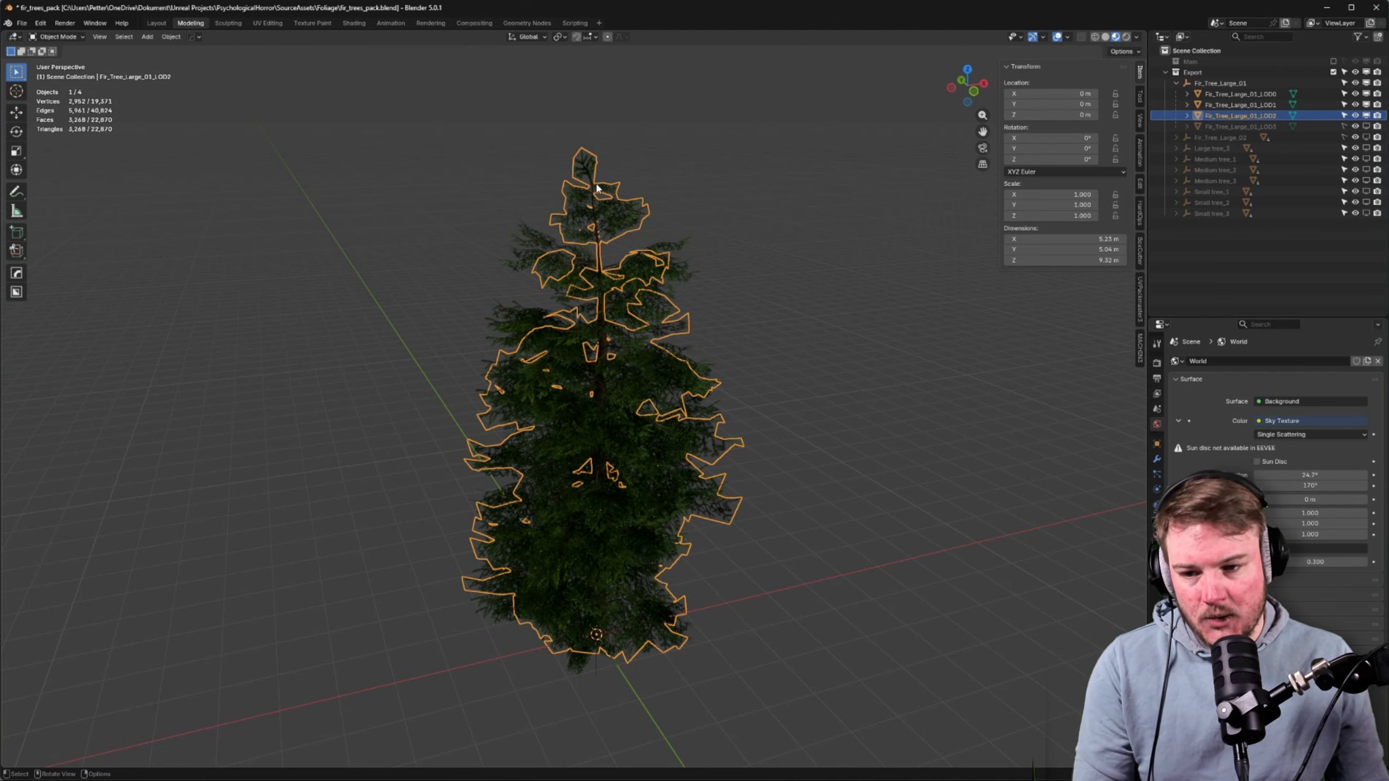
middle_drag(719, 197, 733, 215)
click(718, 197)
key(shift+a)
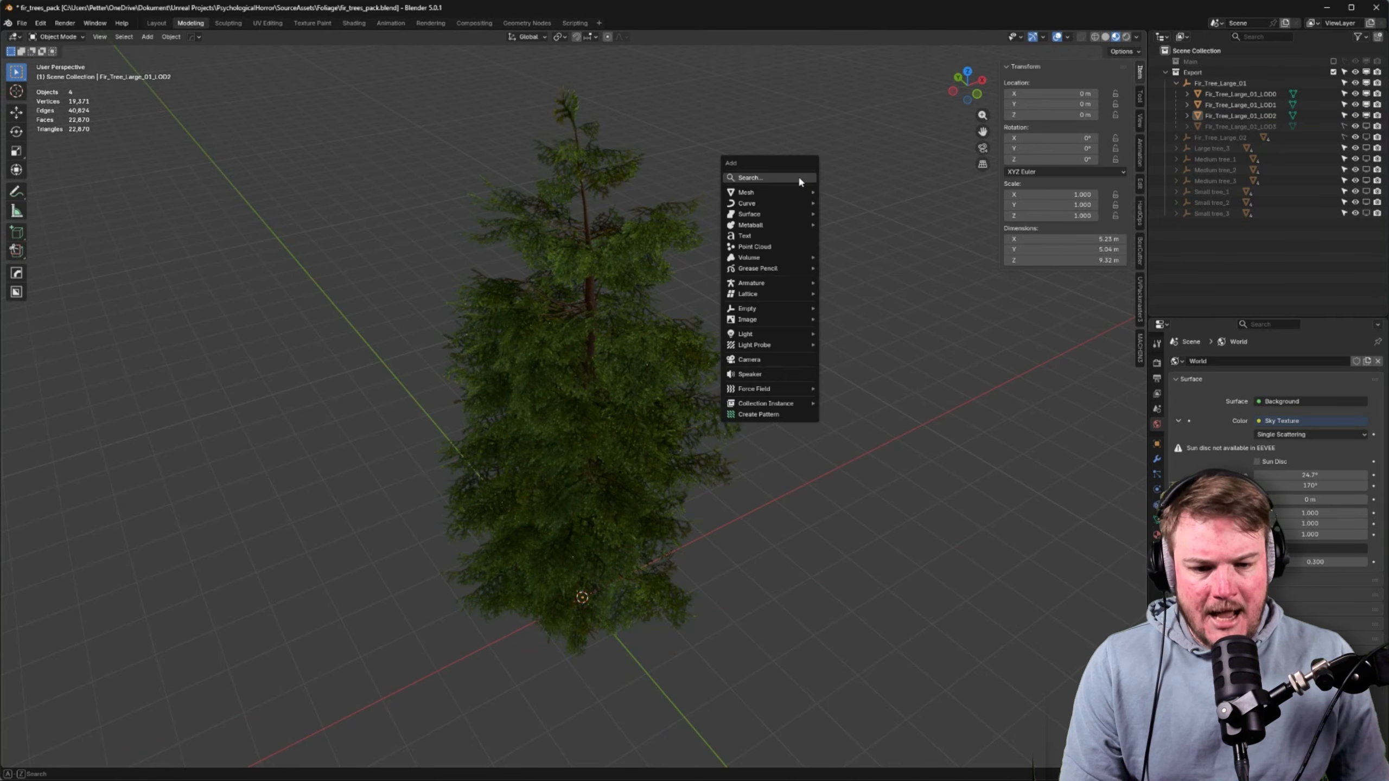
mouse_move(798, 309)
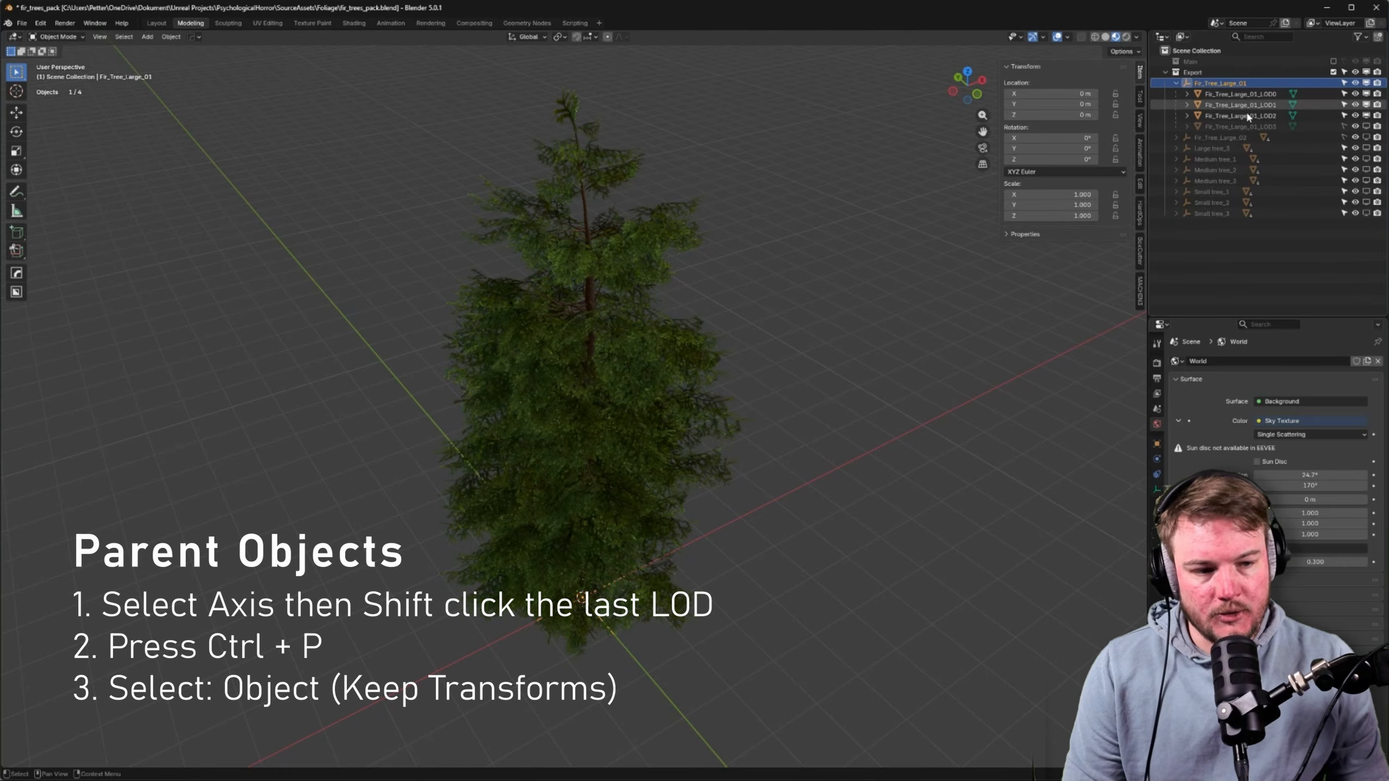
Inspect the parenting hierarchy of Fir_Tree_Large_01 and the object properties of its LOD0, LOD1 and LOD2 meshes
click(1247, 115)
shift+click(1253, 94)
click(1248, 84)
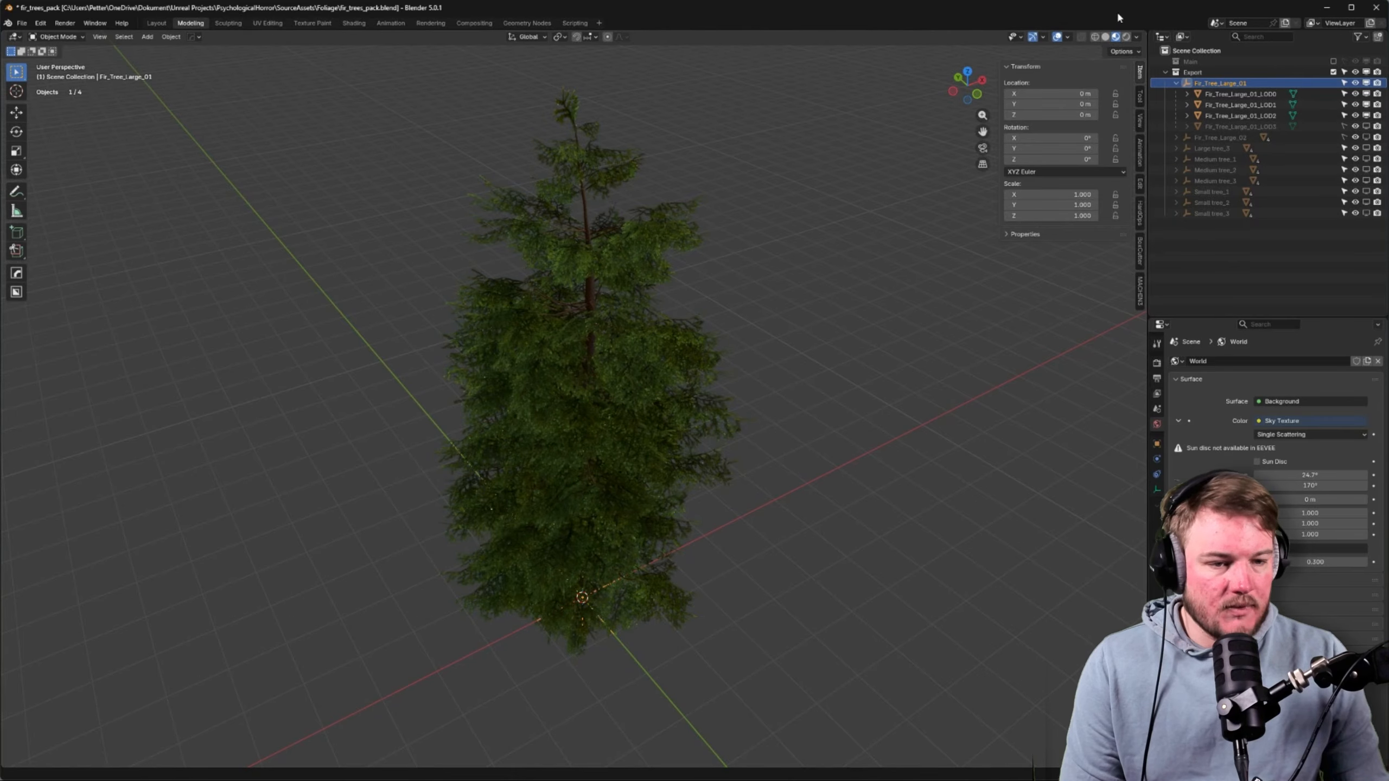
click(1255, 116)
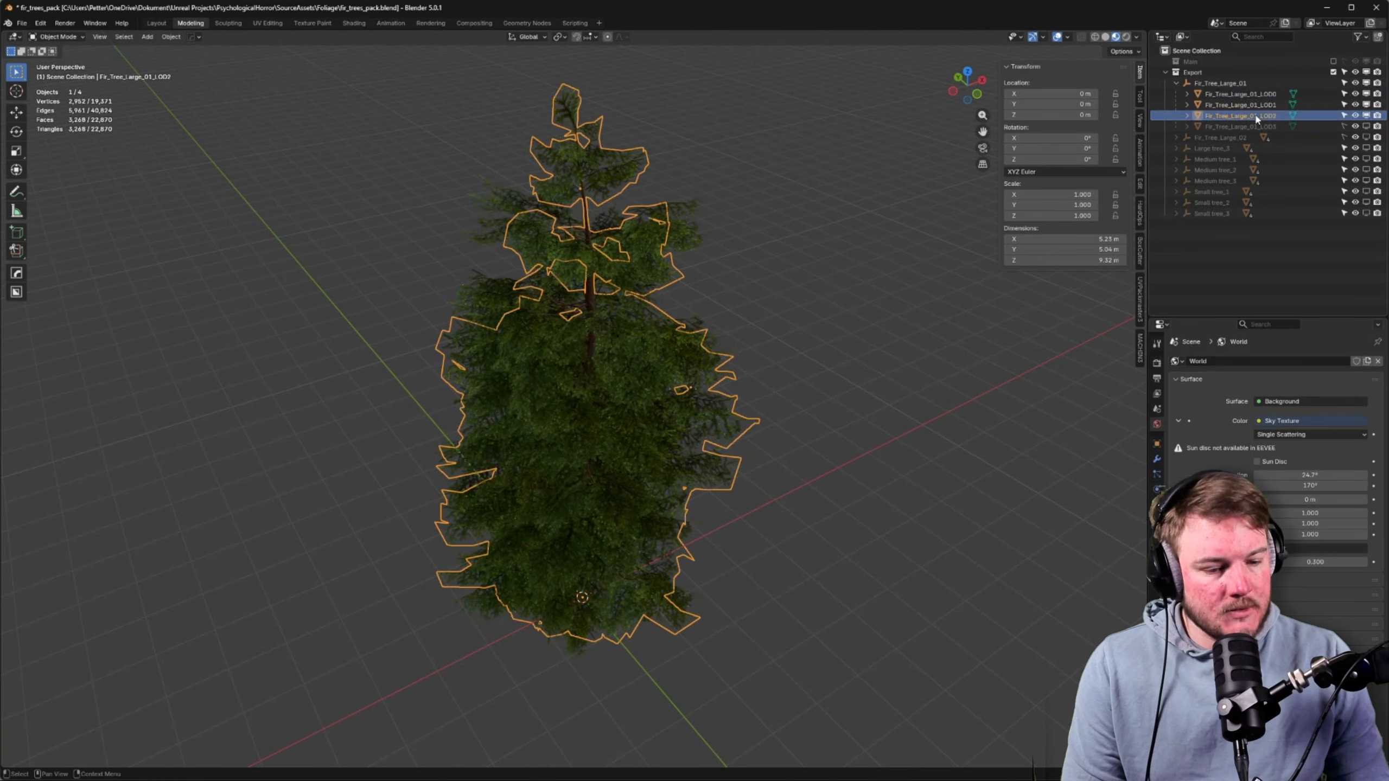
click(1157, 443)
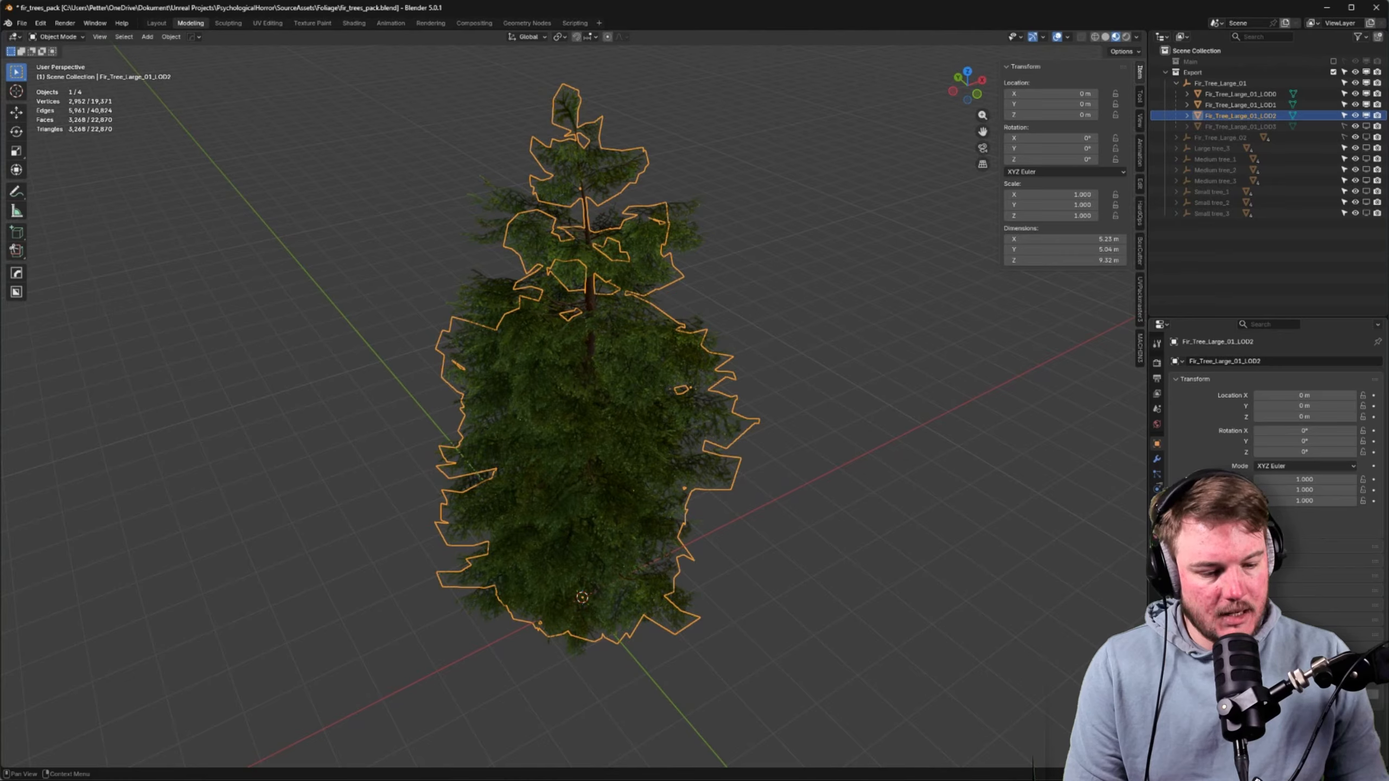
click(1263, 105)
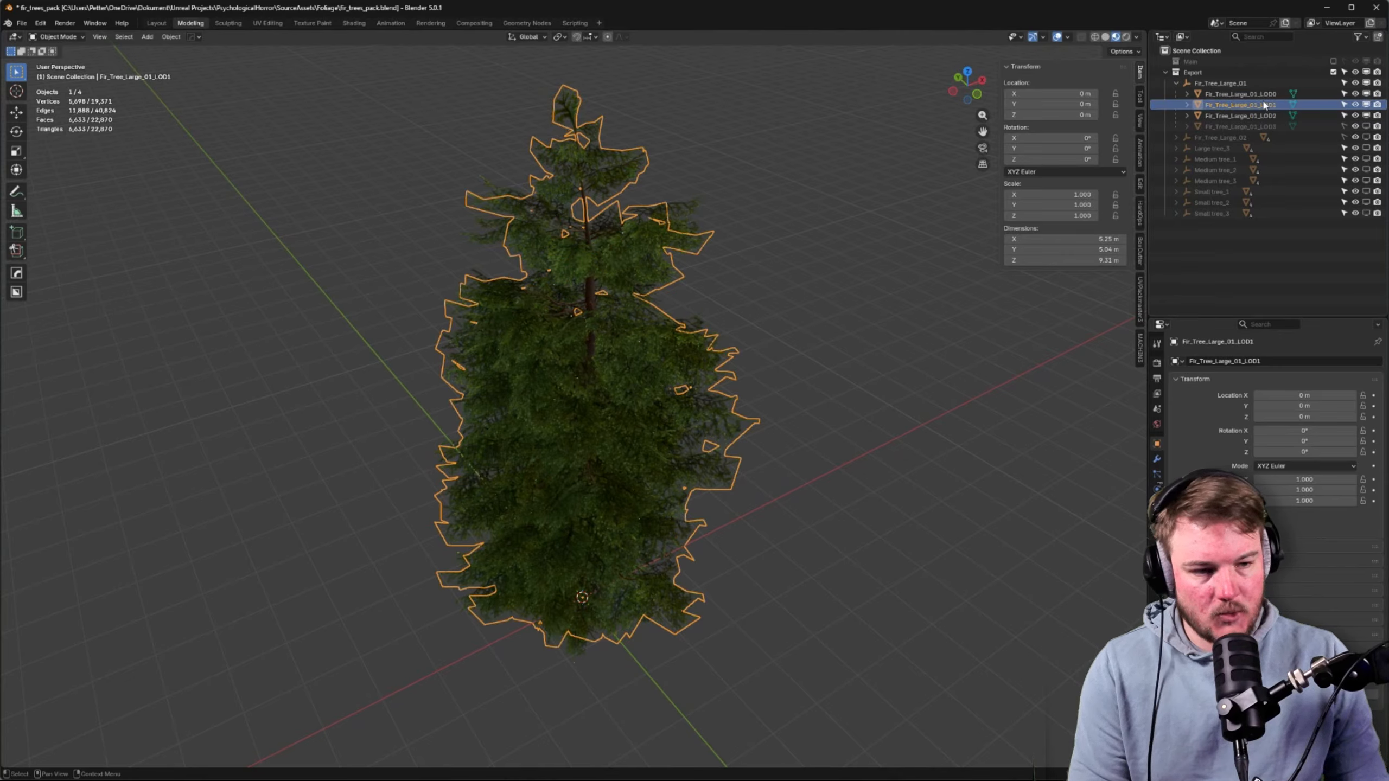
click(1252, 94)
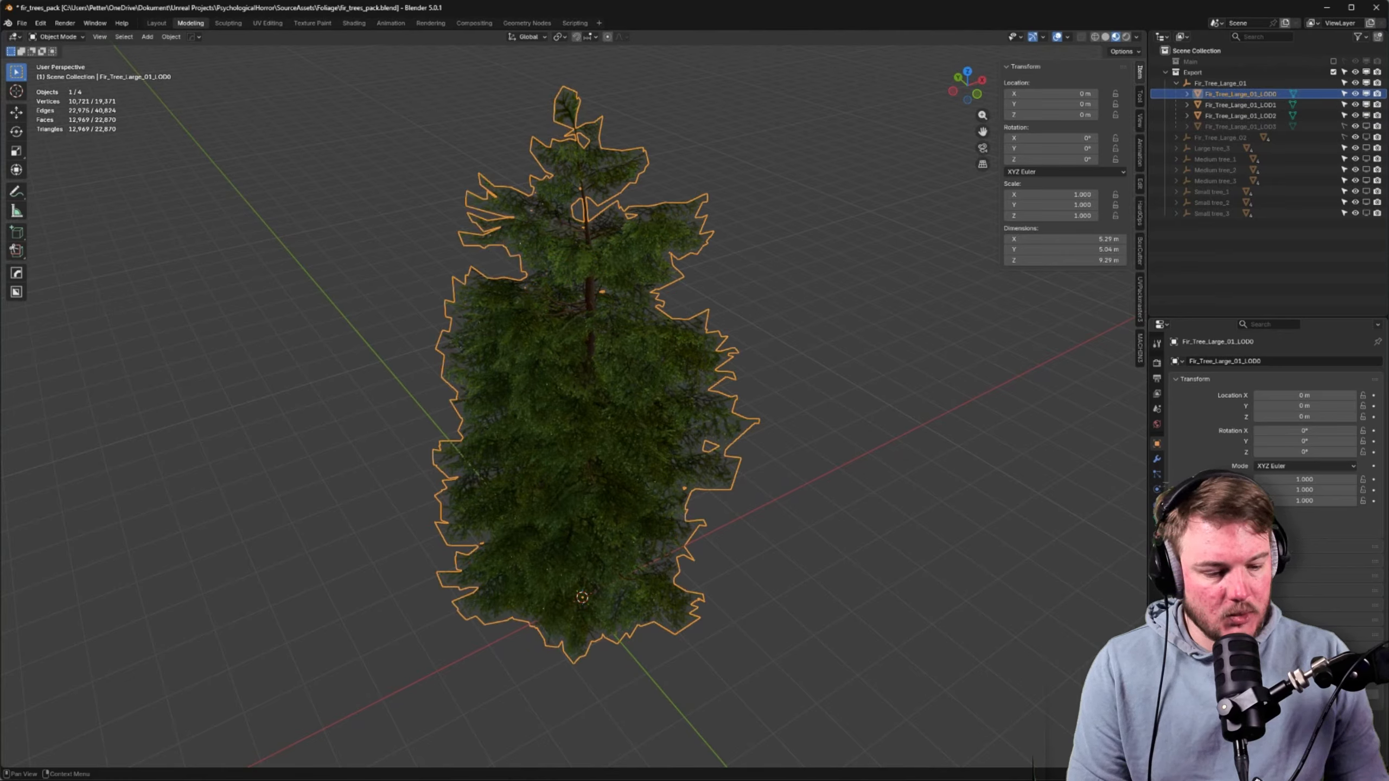
click(1241, 85)
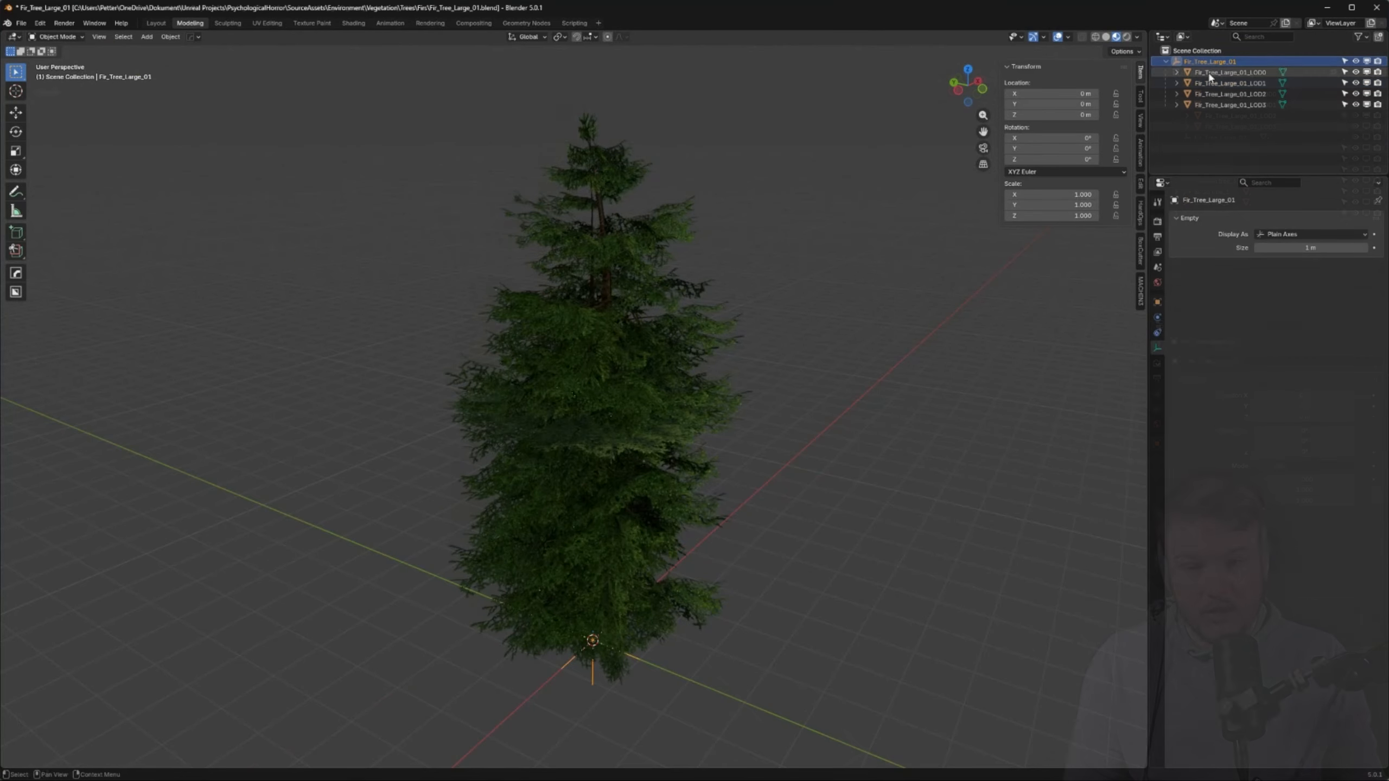
Add a String custom property named fbx_type to the Fir_Tree_Large_01 empty object
click(1157, 302)
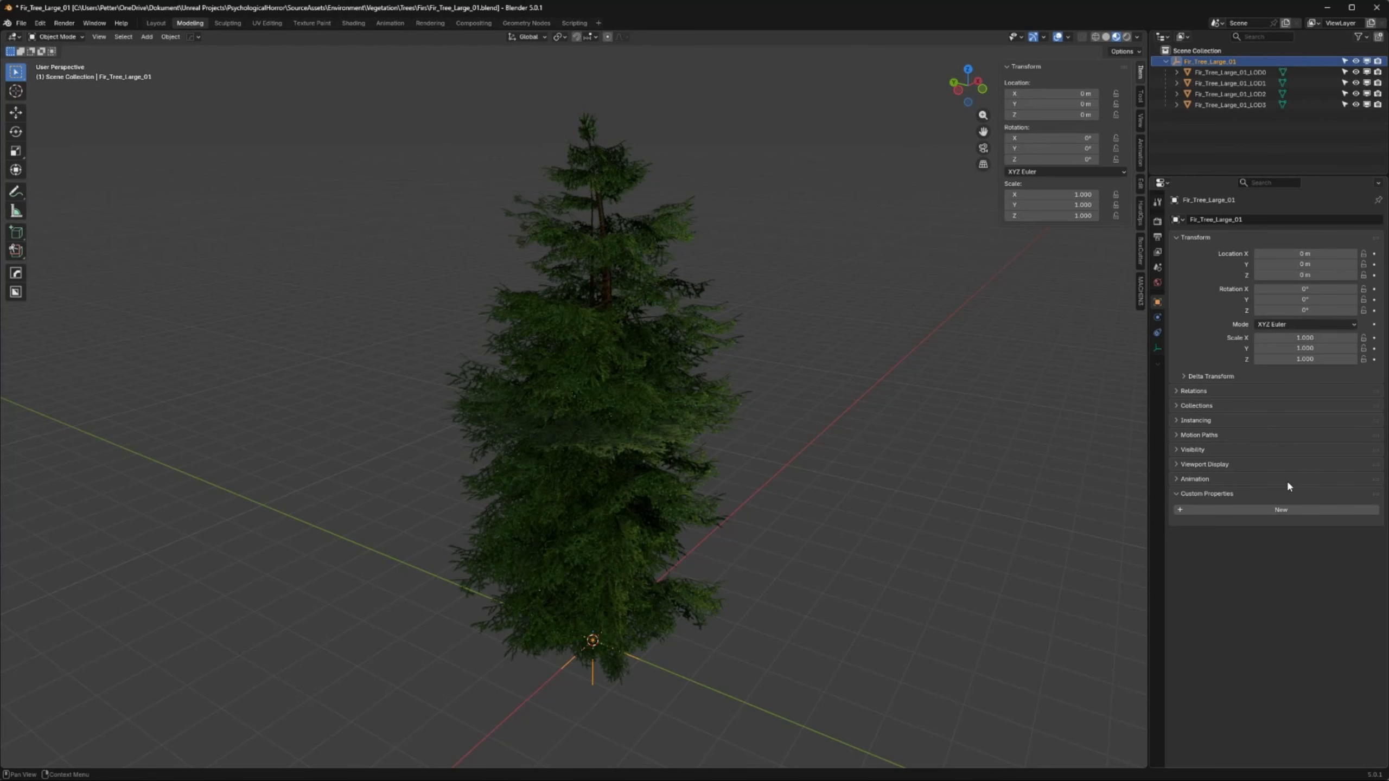
click(1281, 510)
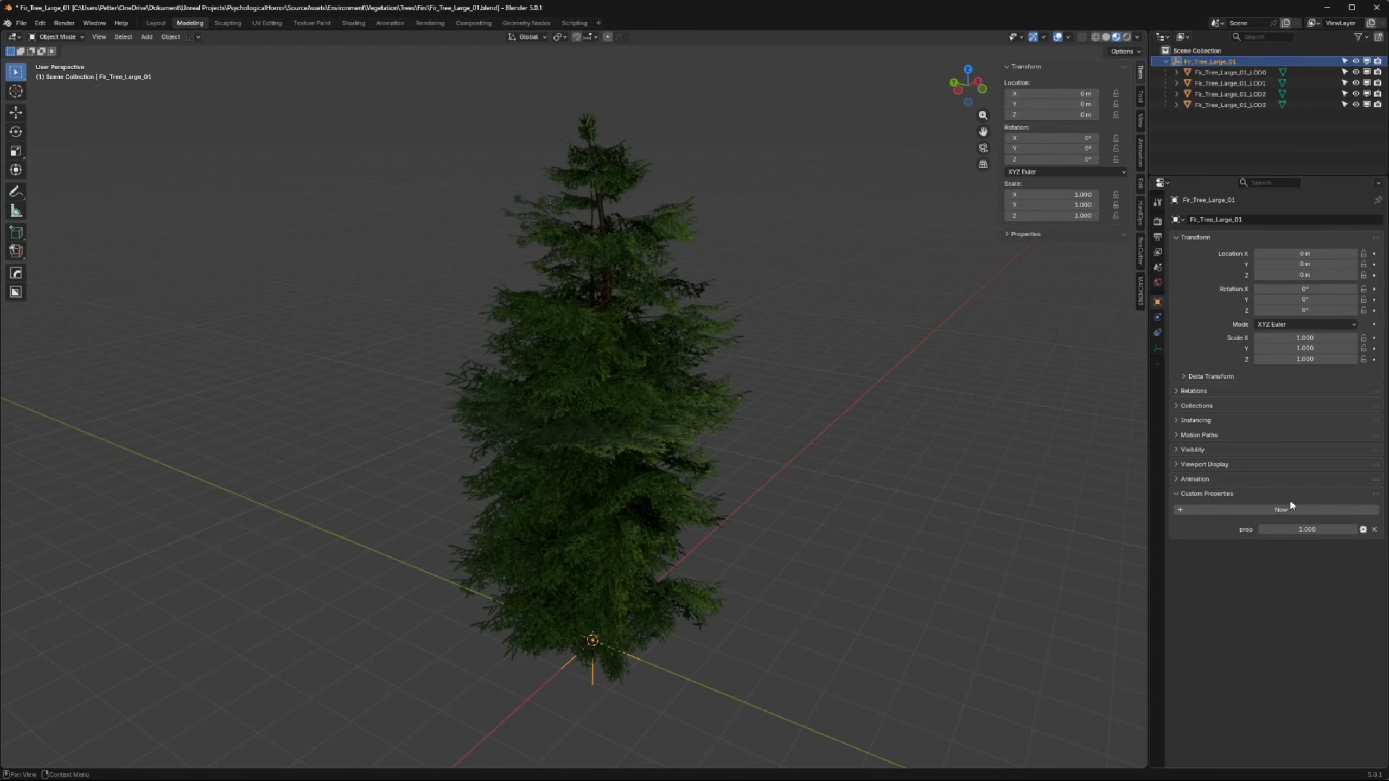
click(1364, 529)
click(1354, 534)
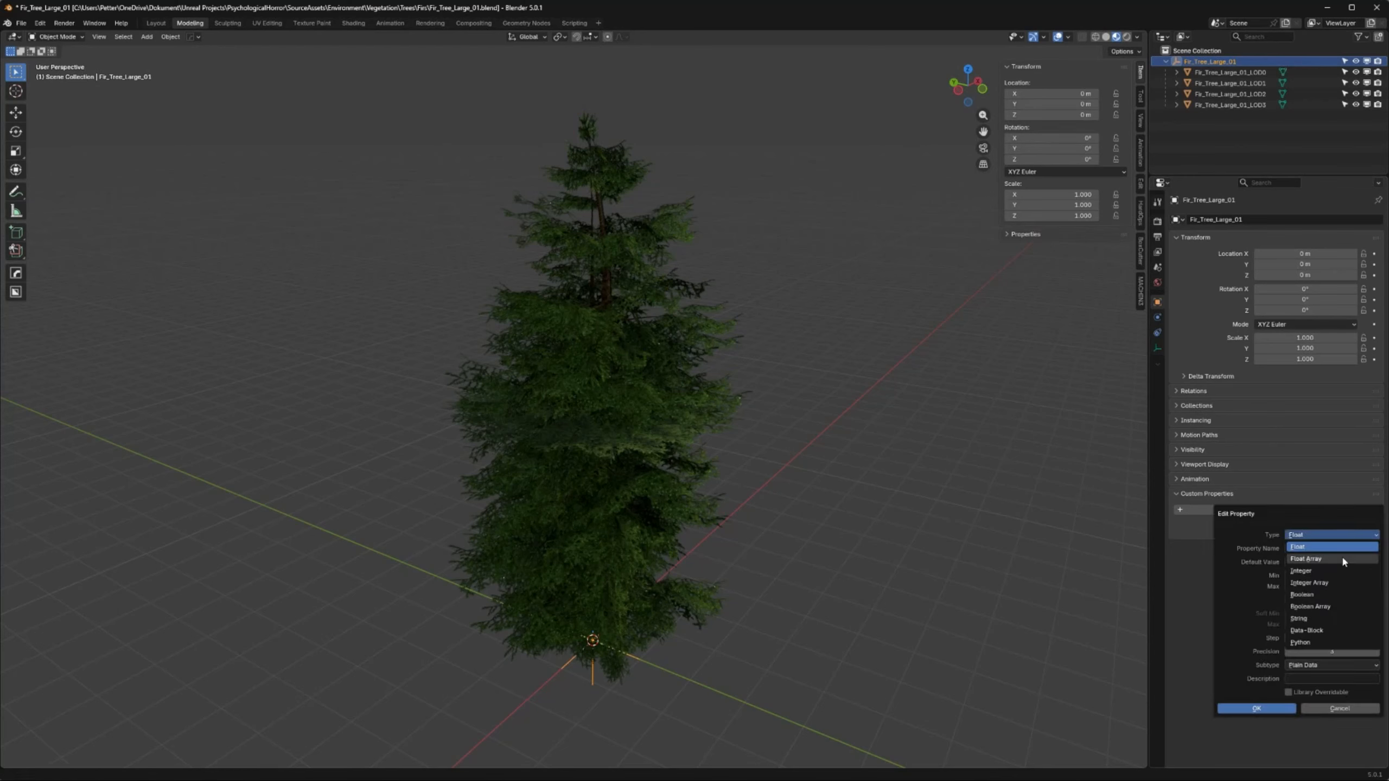
click(1324, 619)
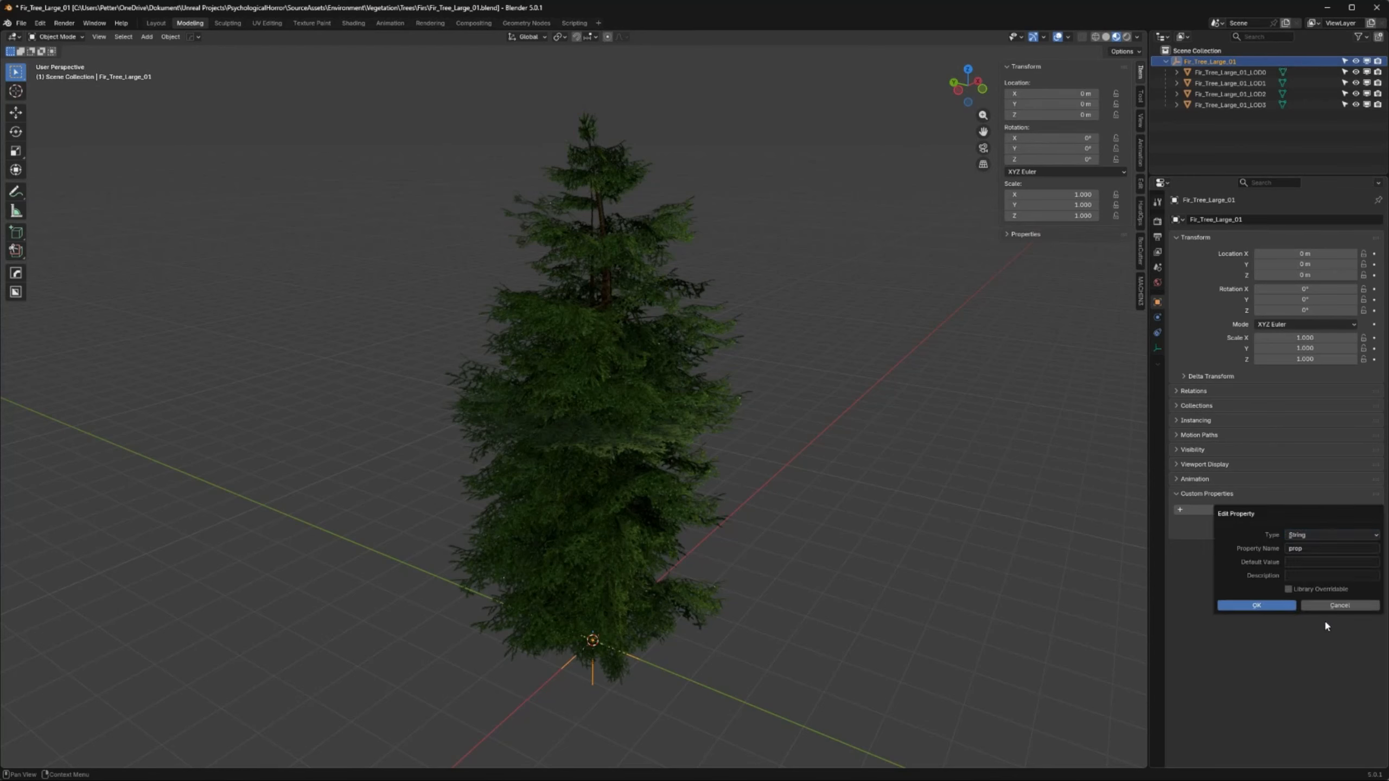
click(1324, 550)
text(fb)
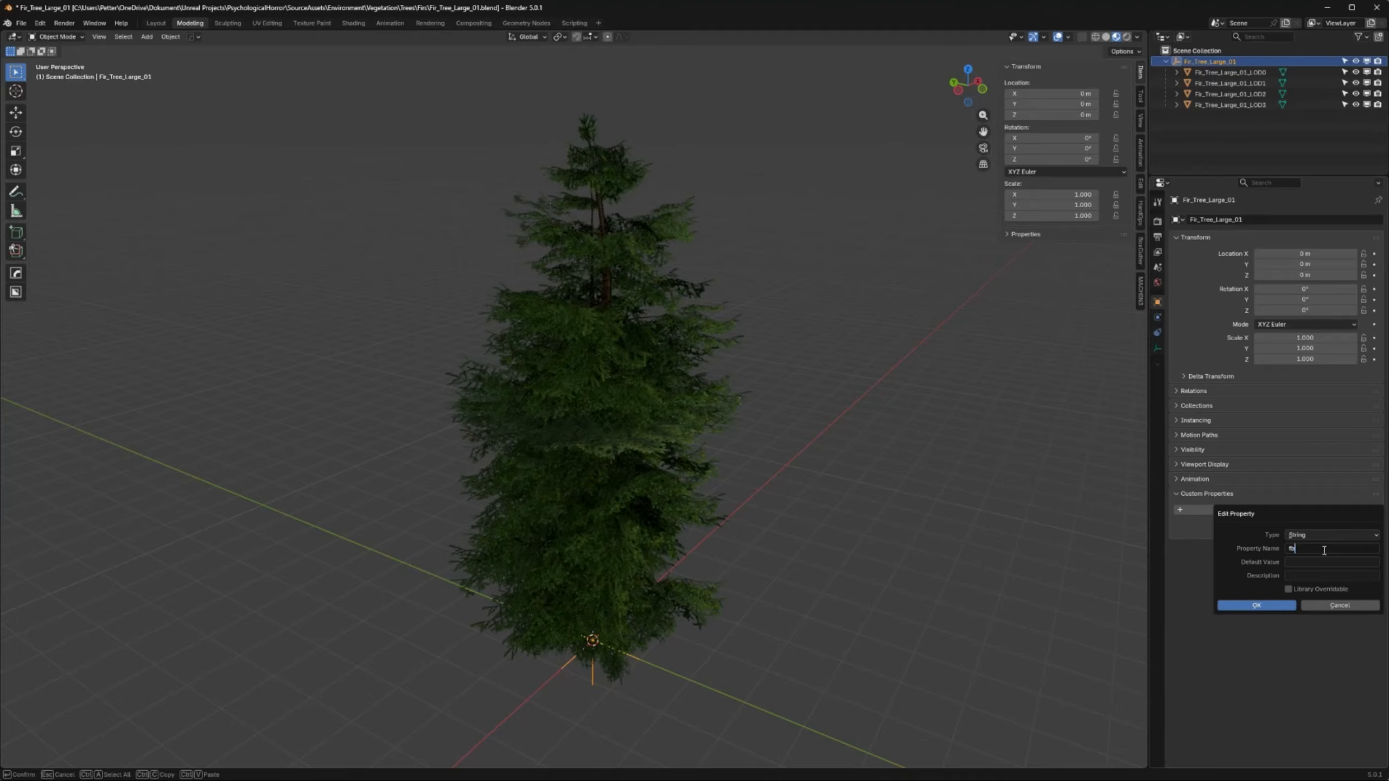
text(x_type)
key(Return)
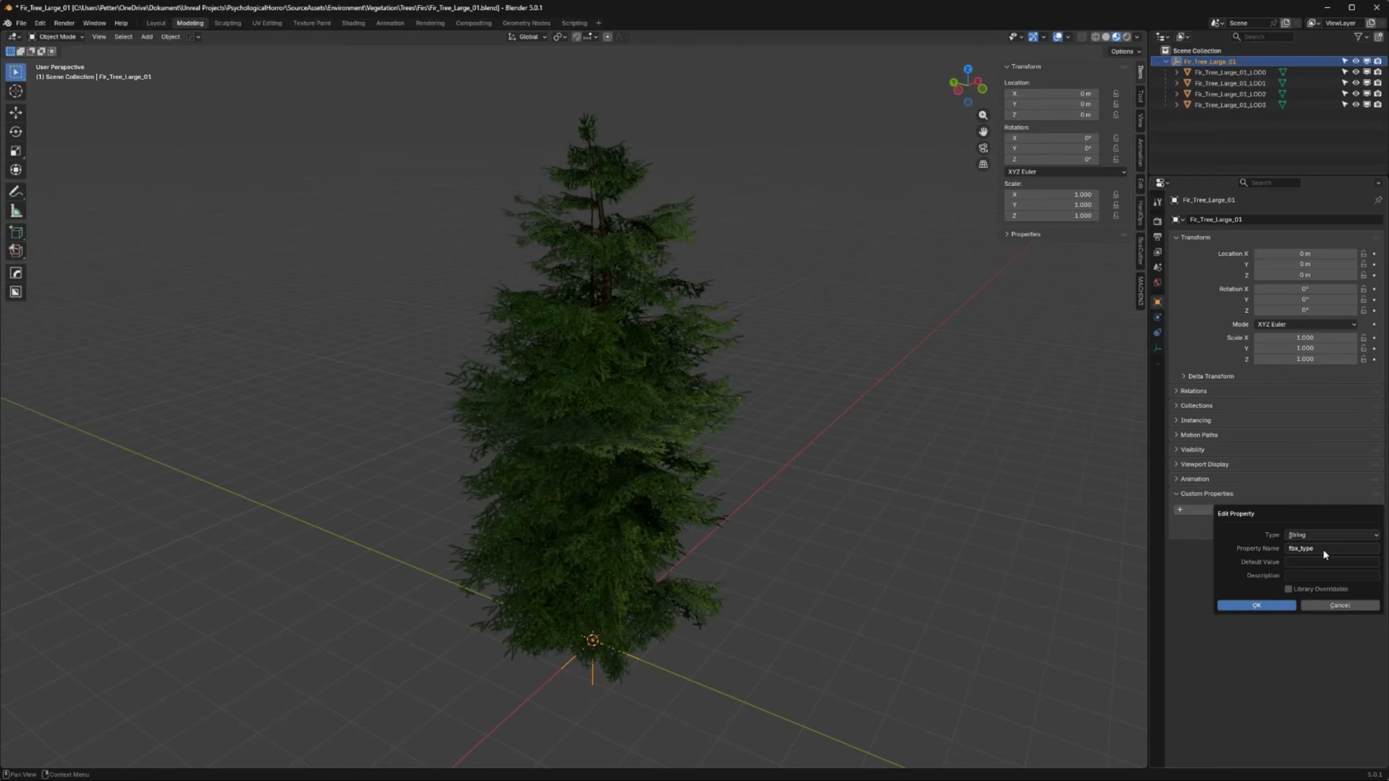
Set the default value of the fbx_type property to LodGroup and edit the property's current value
click(1330, 560)
text(LodGrou)
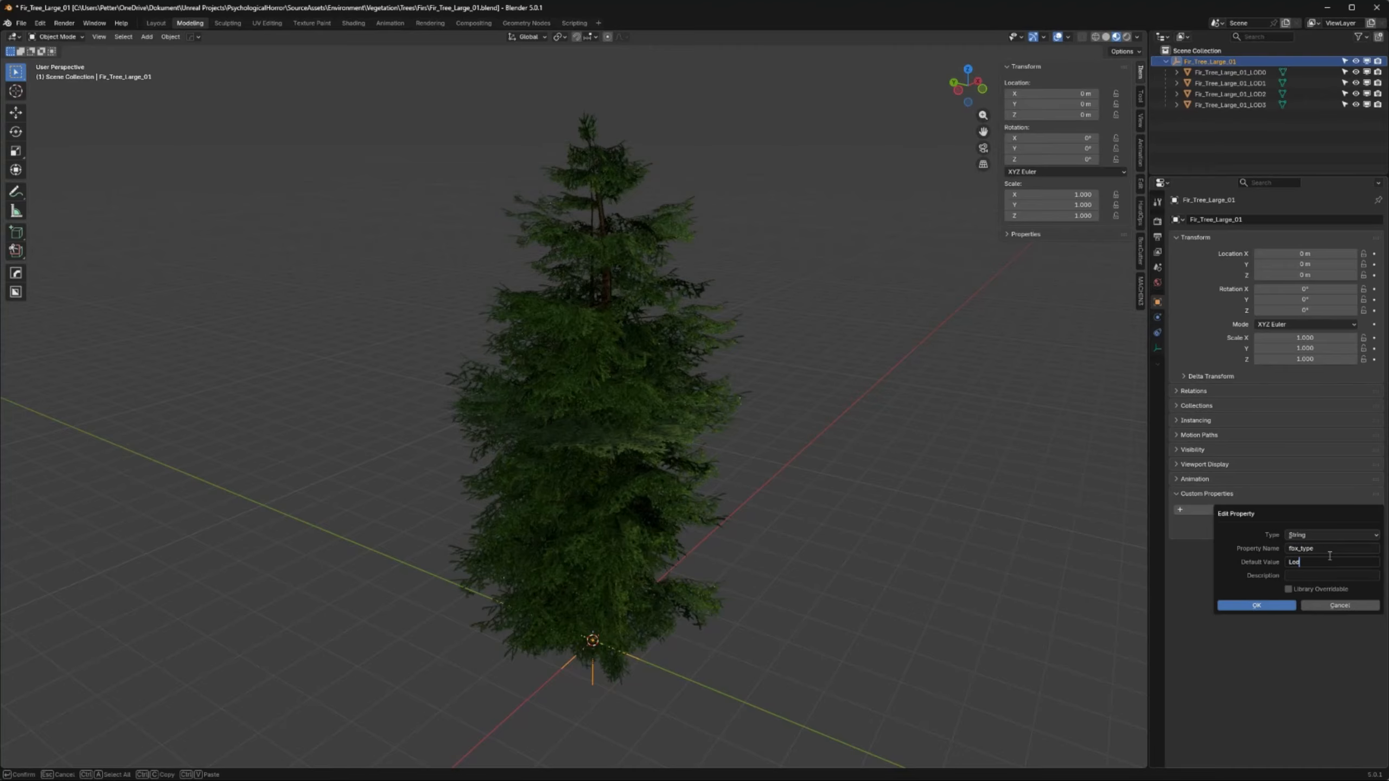
text(p)
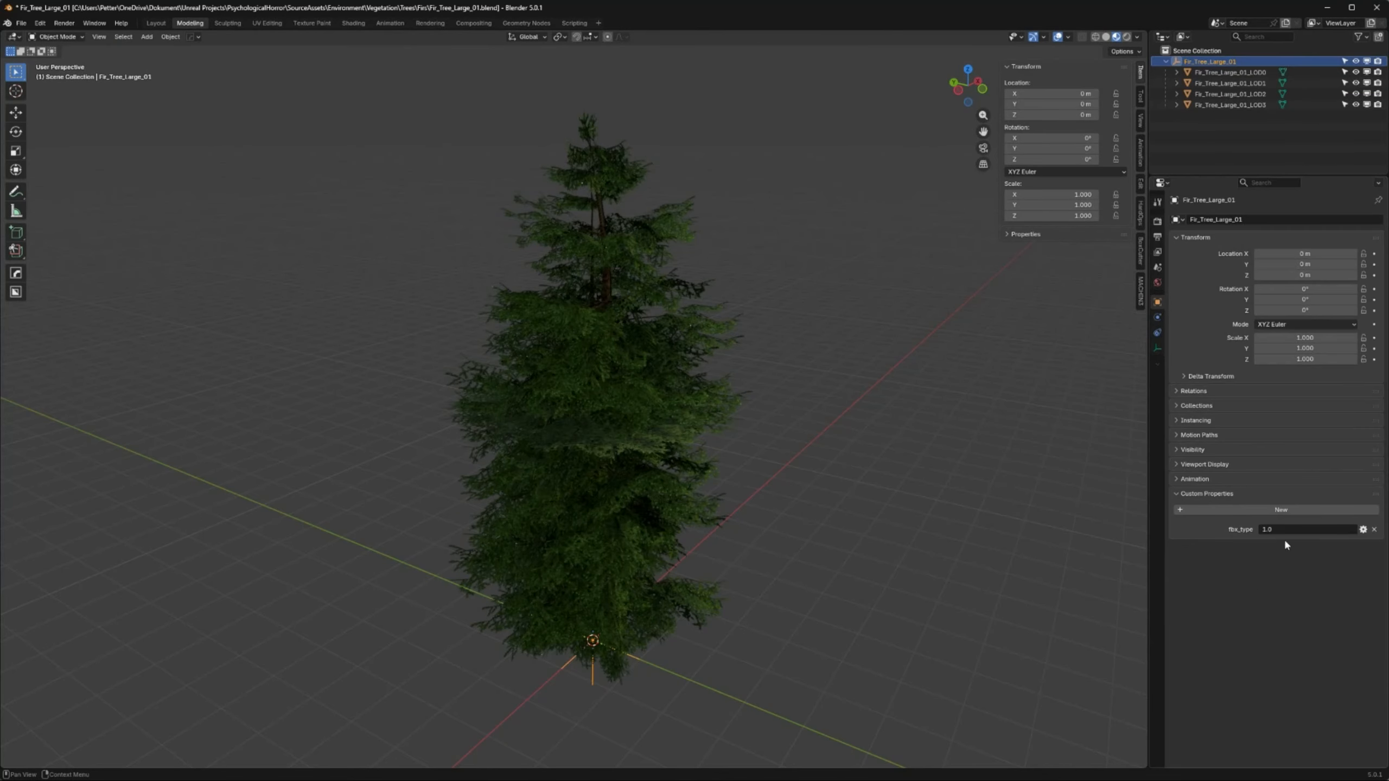
click(1289, 530)
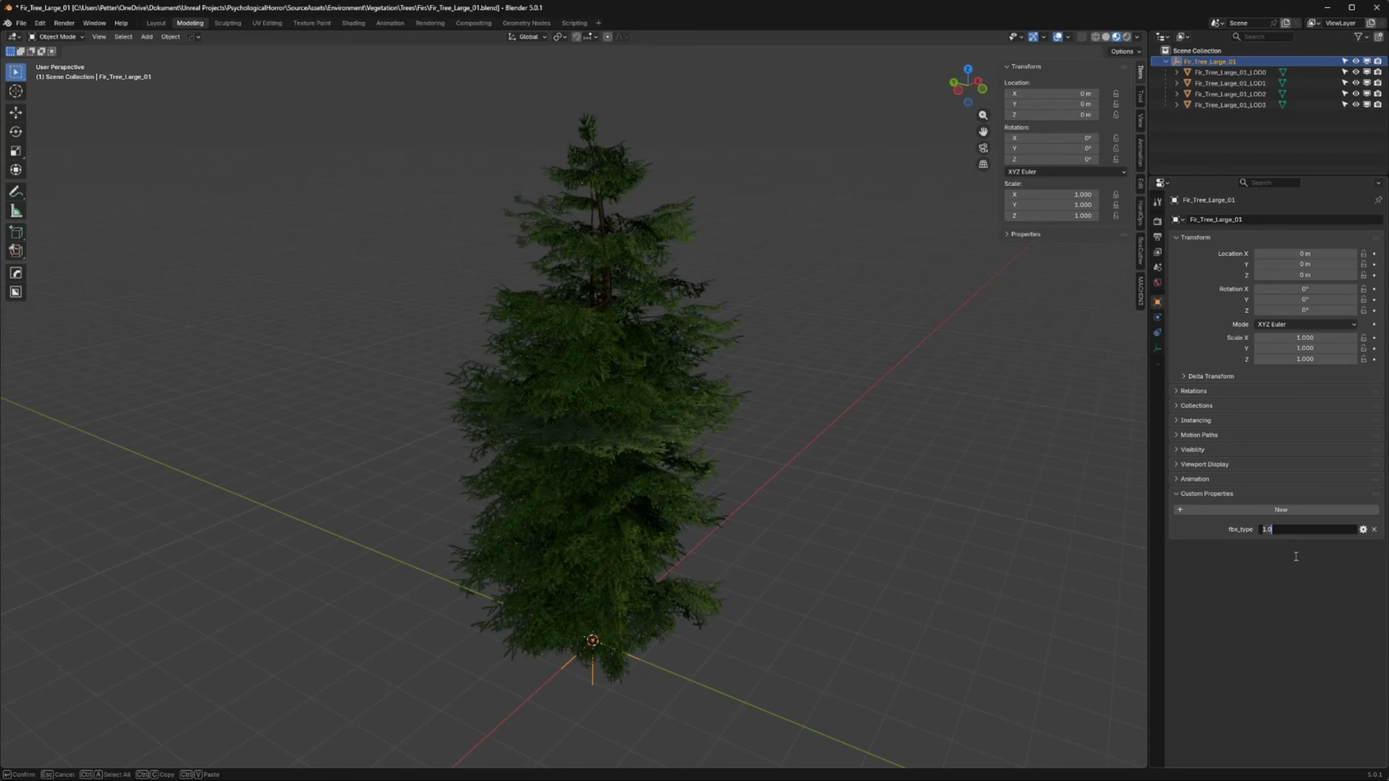
key(Return)
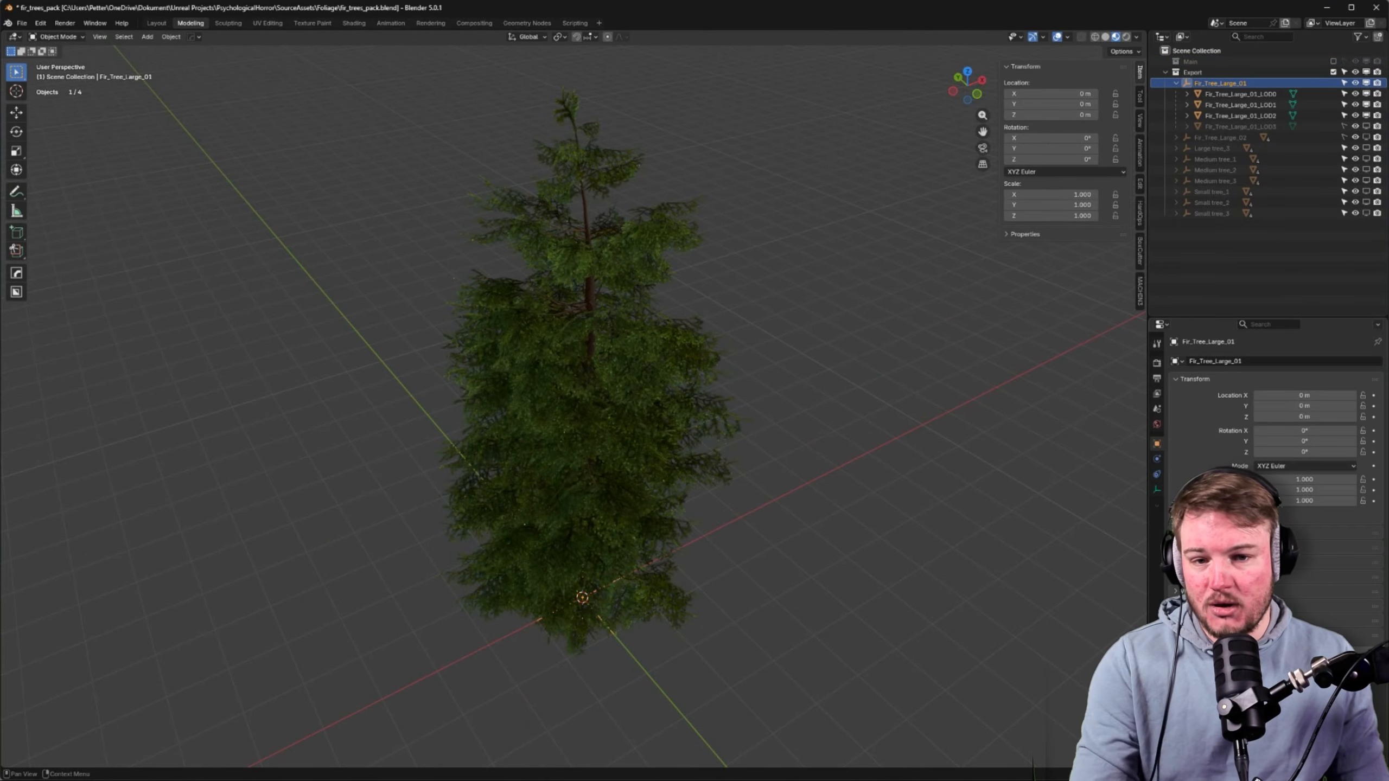
click(1228, 257)
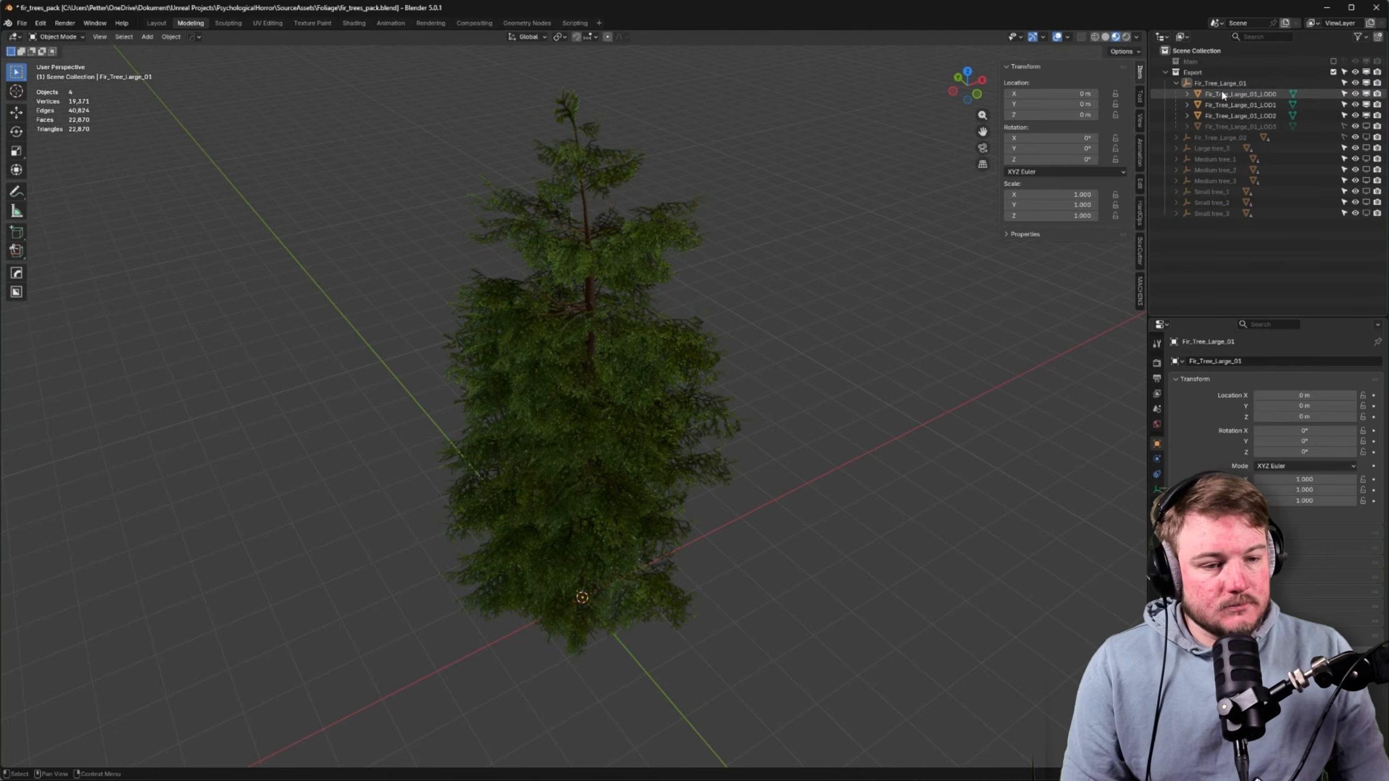
click(1228, 94)
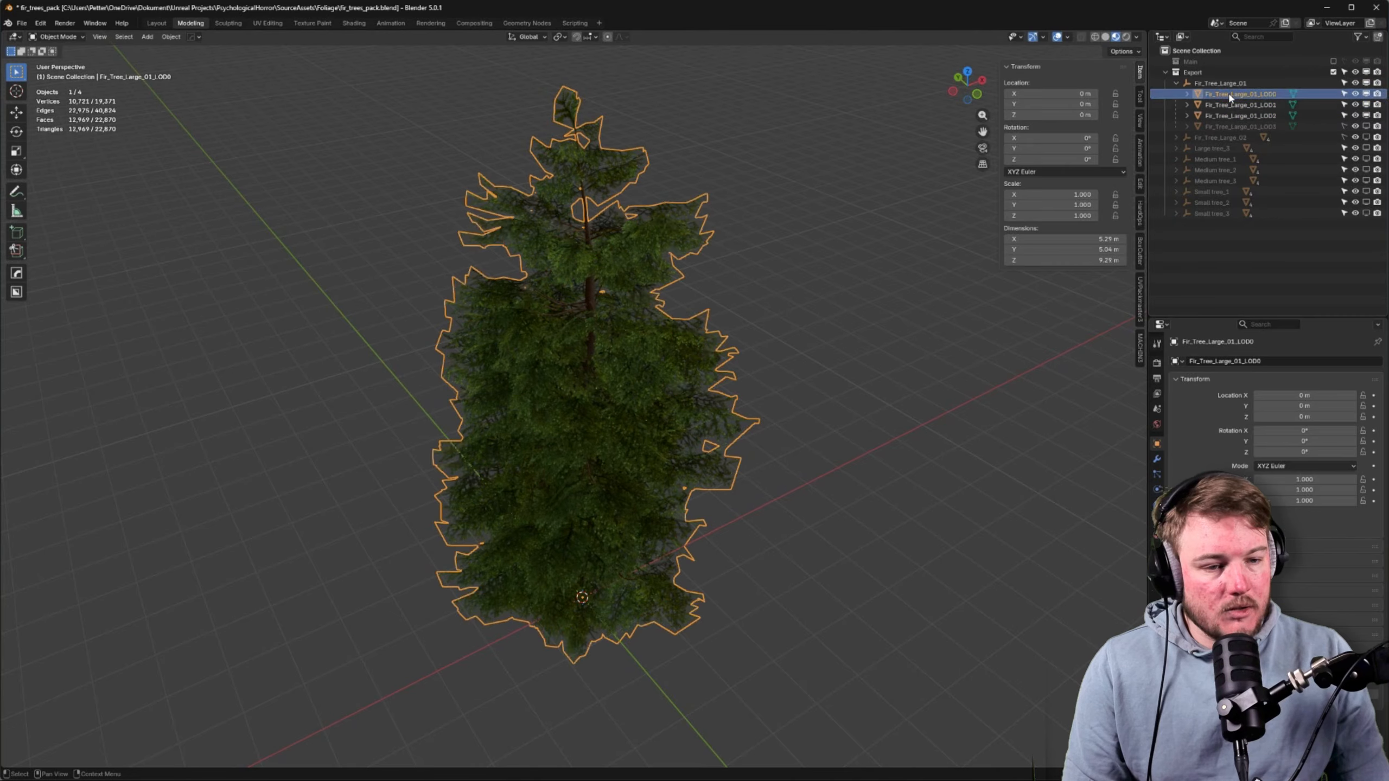
click(1225, 83)
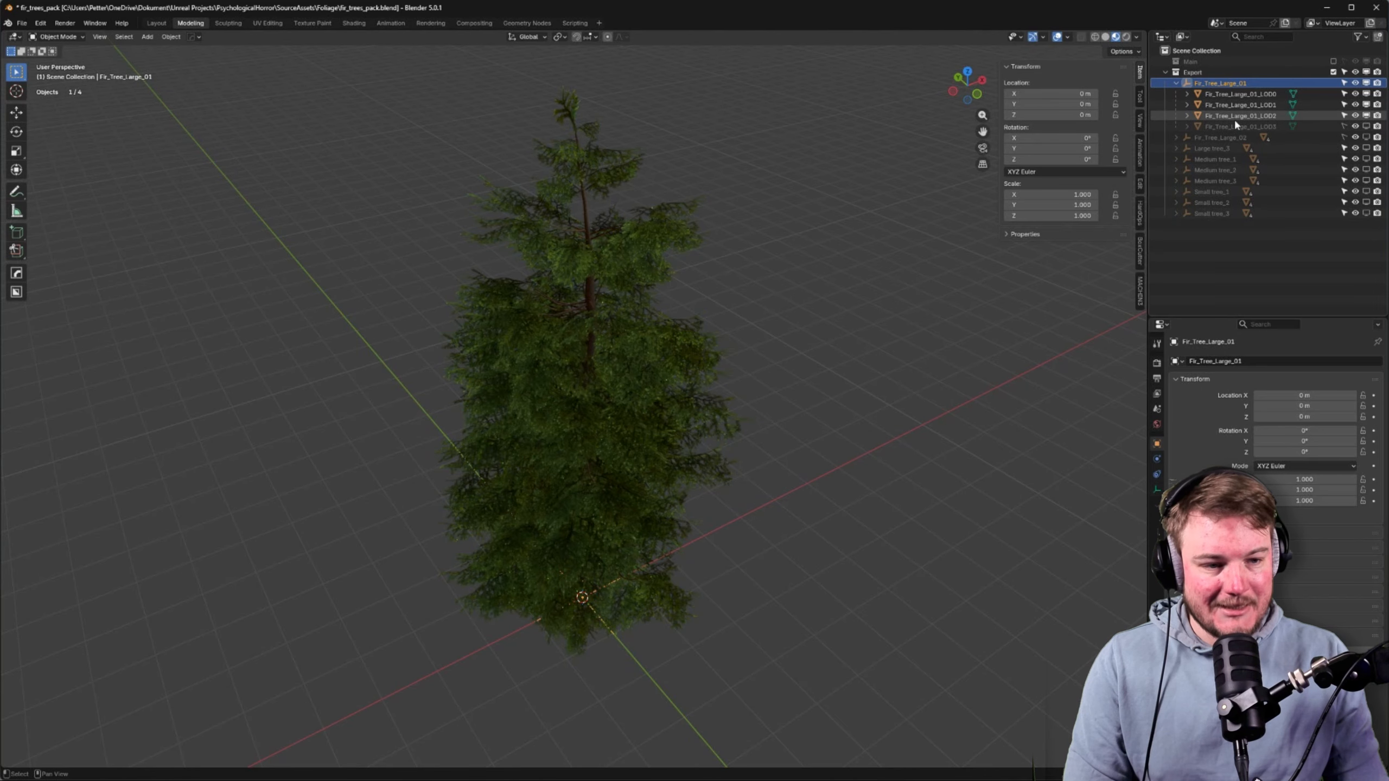
right_click(607, 280)
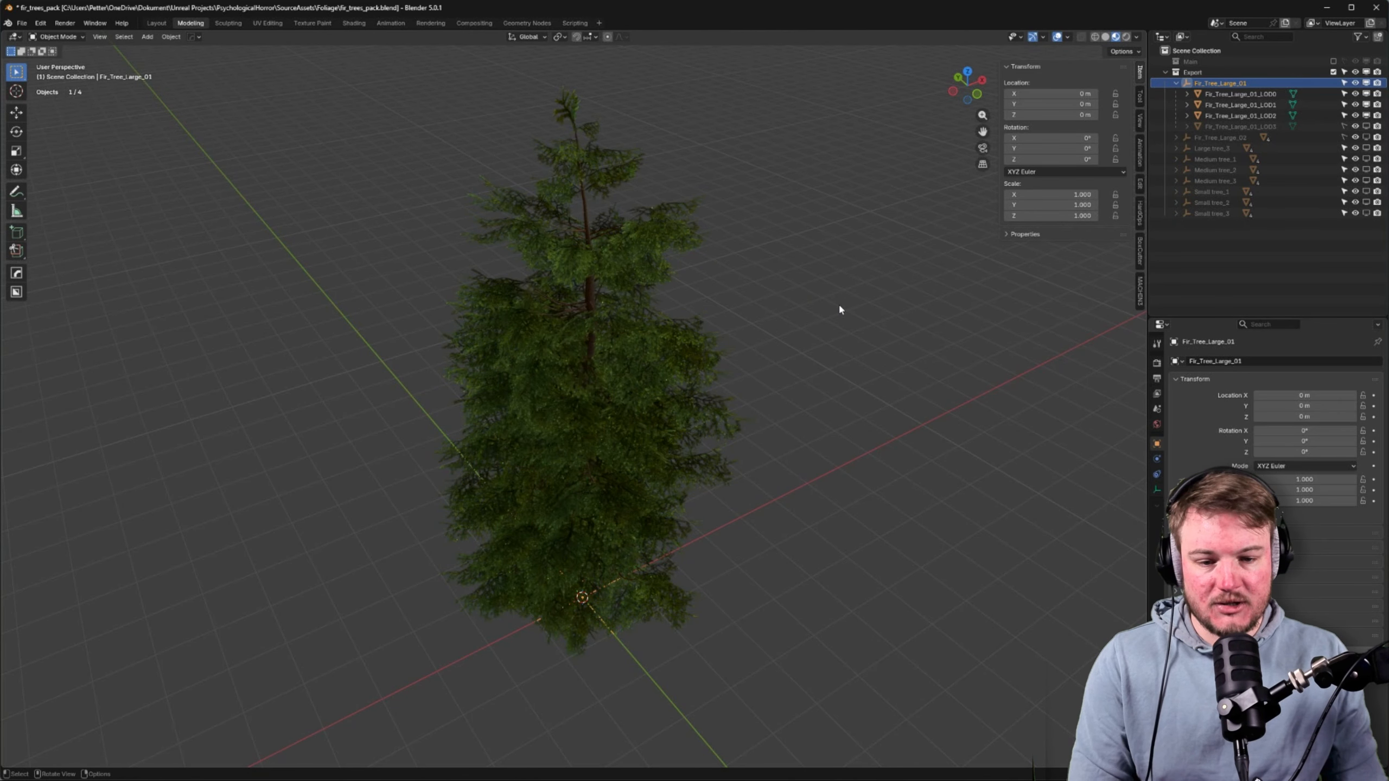
Select the Fir_Tree_Large_01 empty together with its LOD0, LOD1 and LOD2 meshes
key(a)
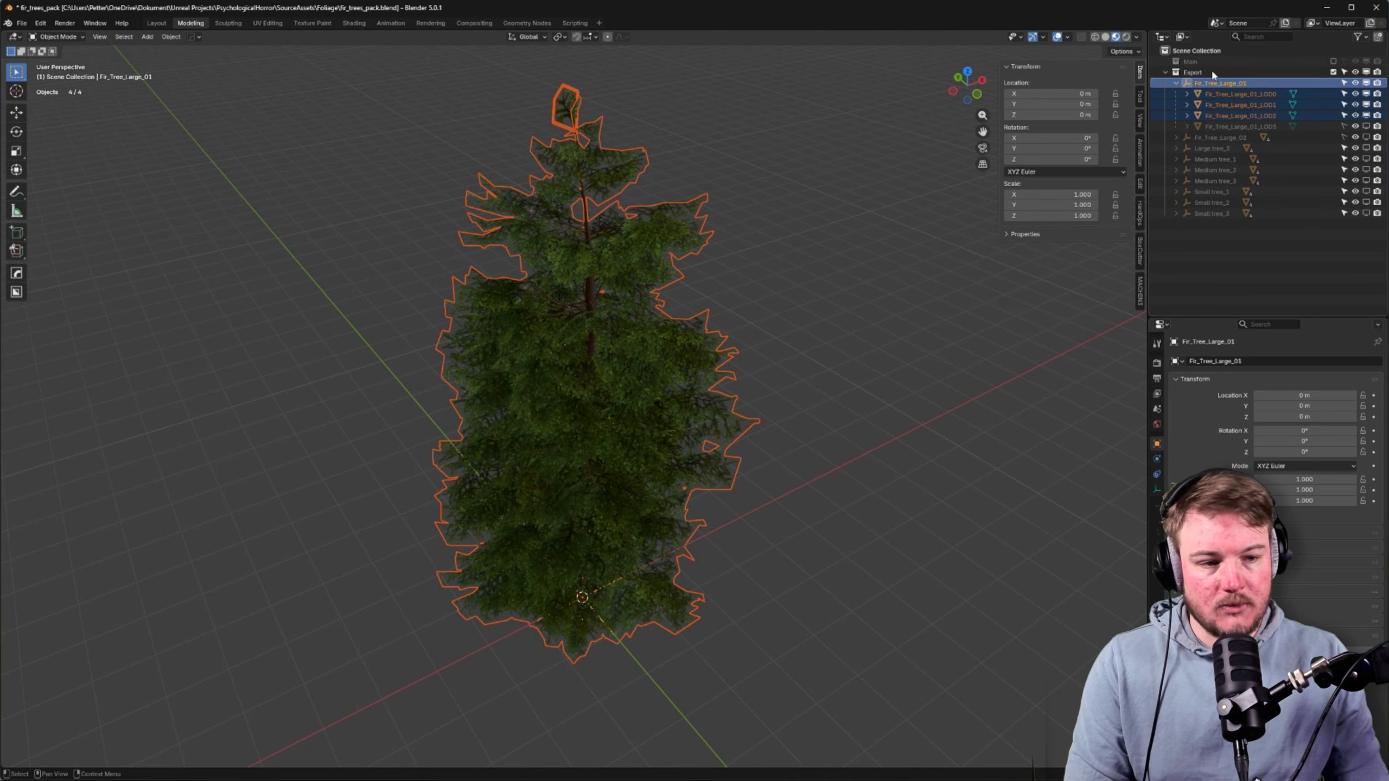
click(1231, 85)
shift+click(1245, 117)
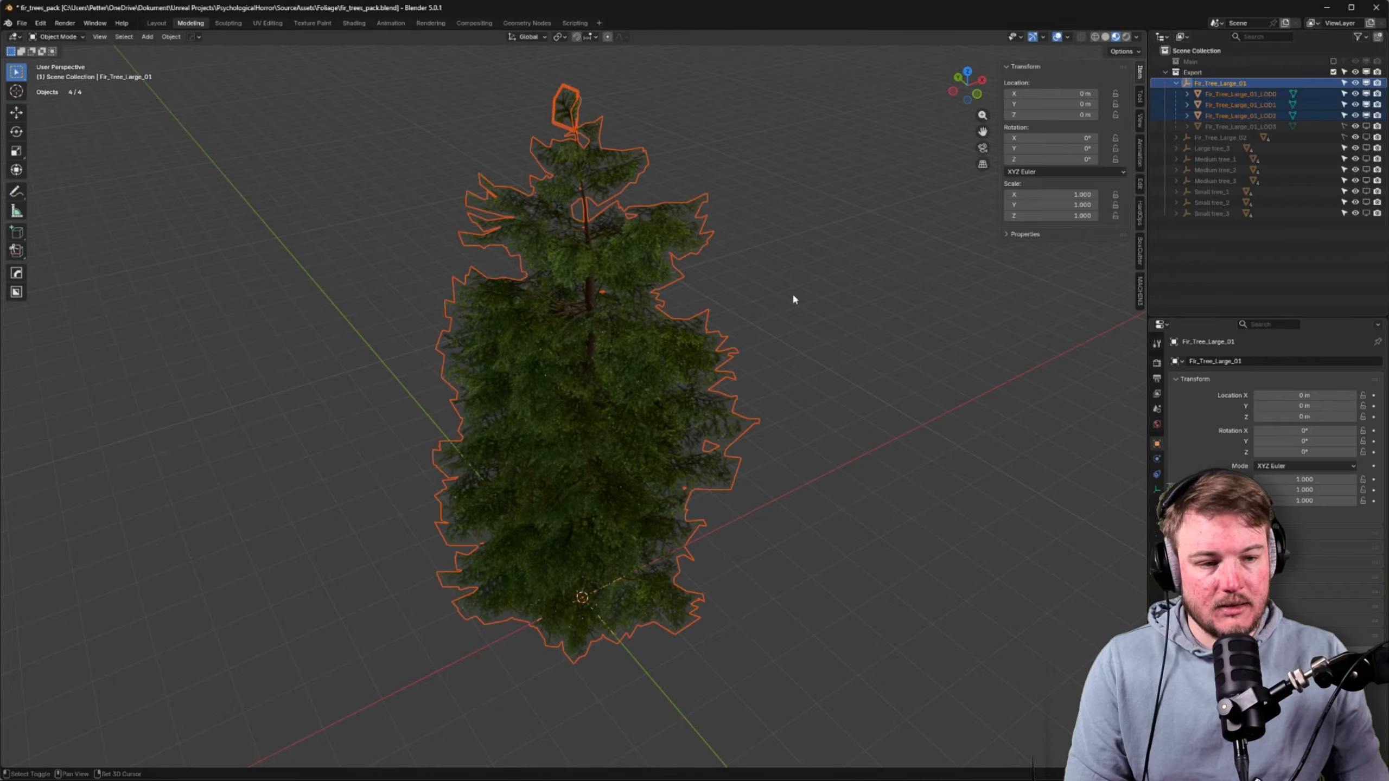
key(ctrl+s)
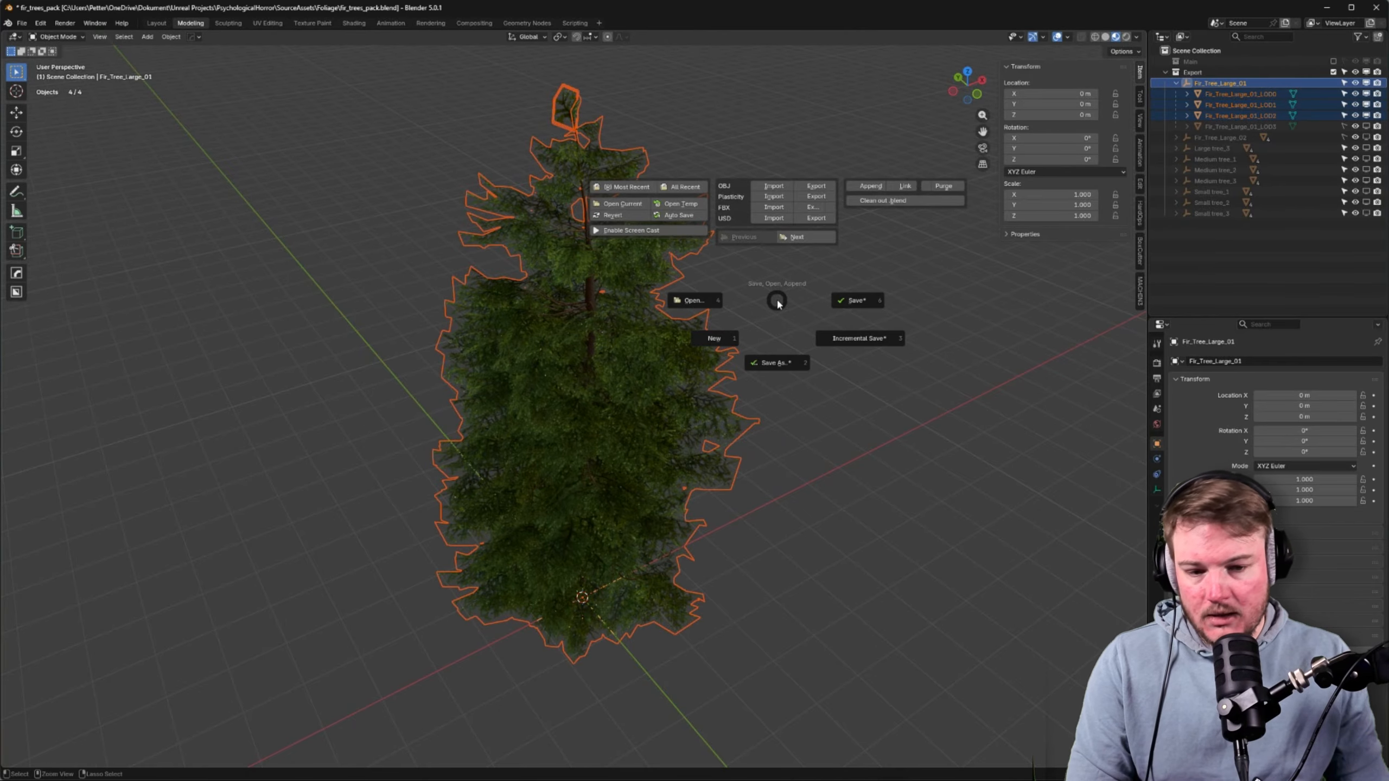
key(Escape)
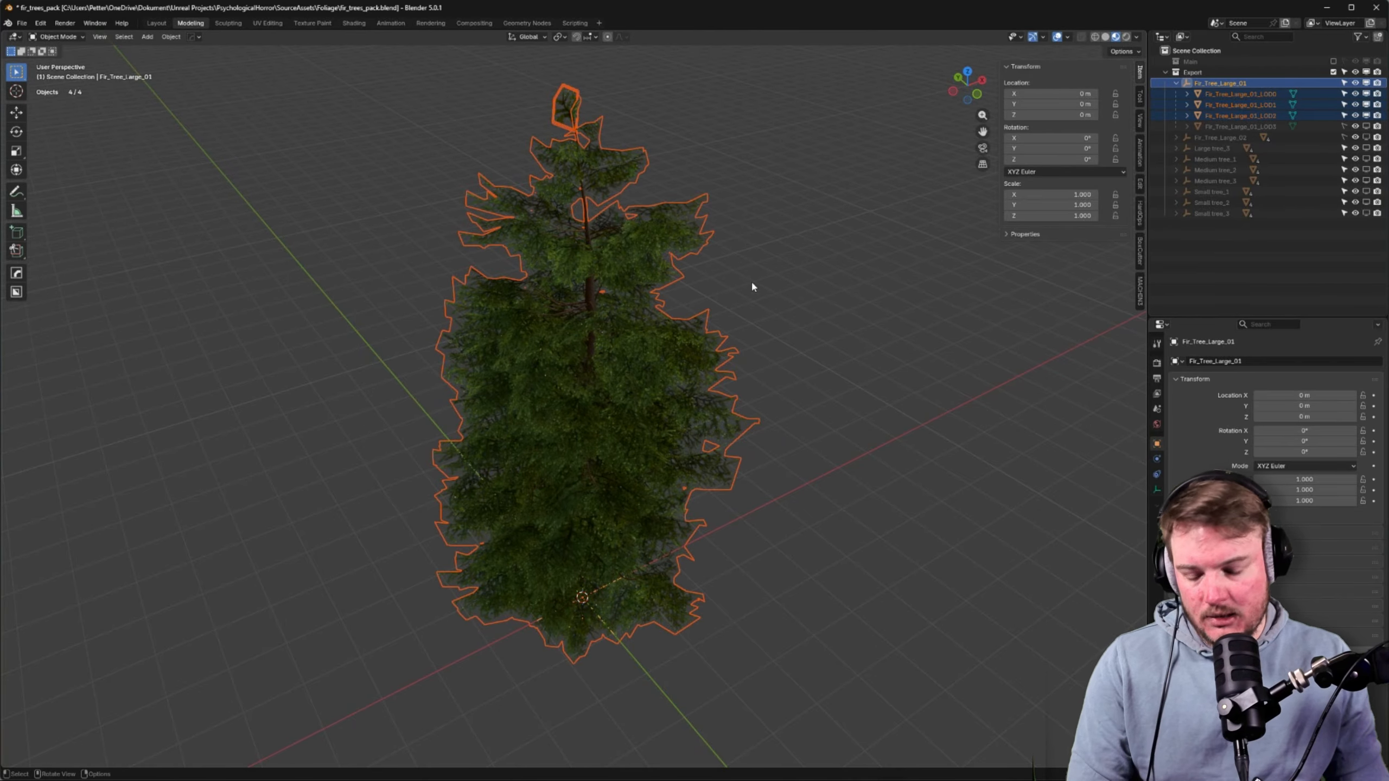
Start an FBX export of the selection and load the UE Static operator preset
click(22, 22)
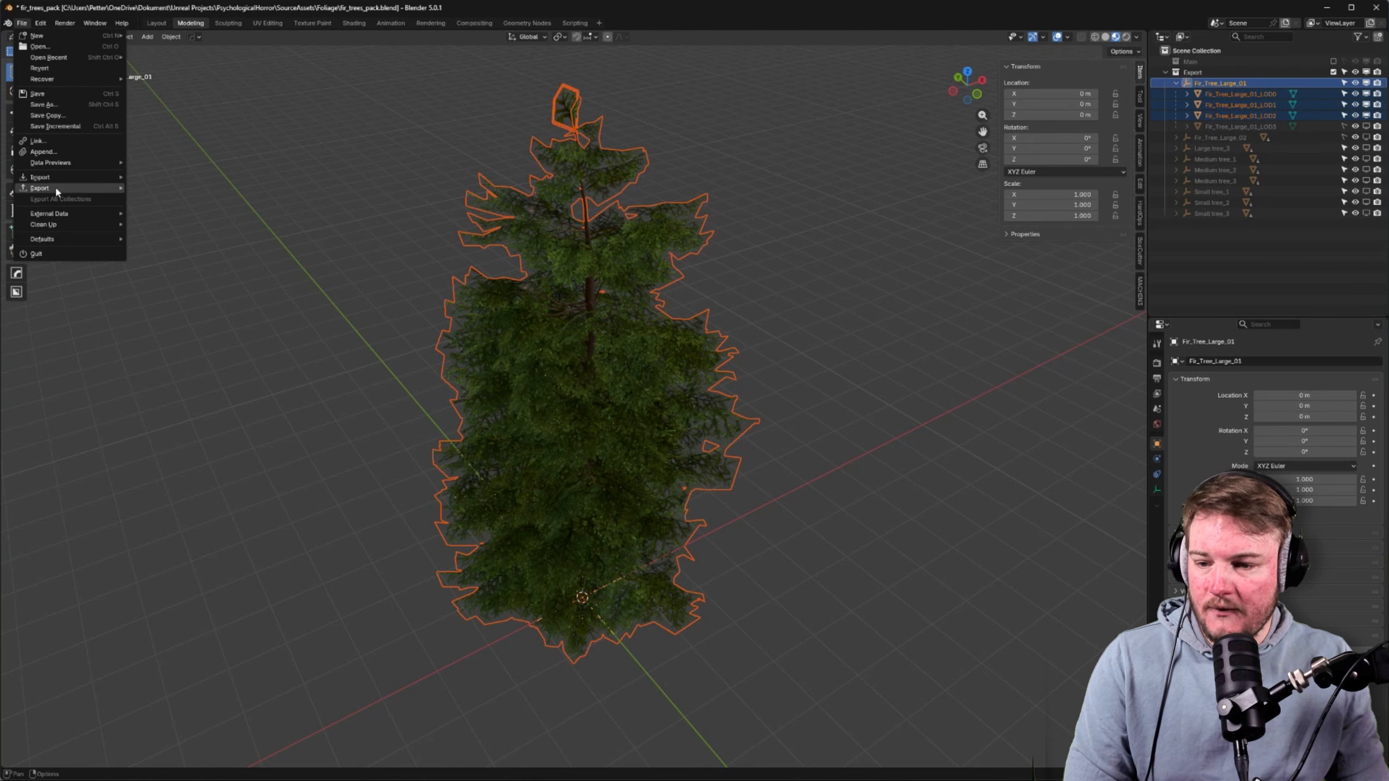
mouse_move(56, 188)
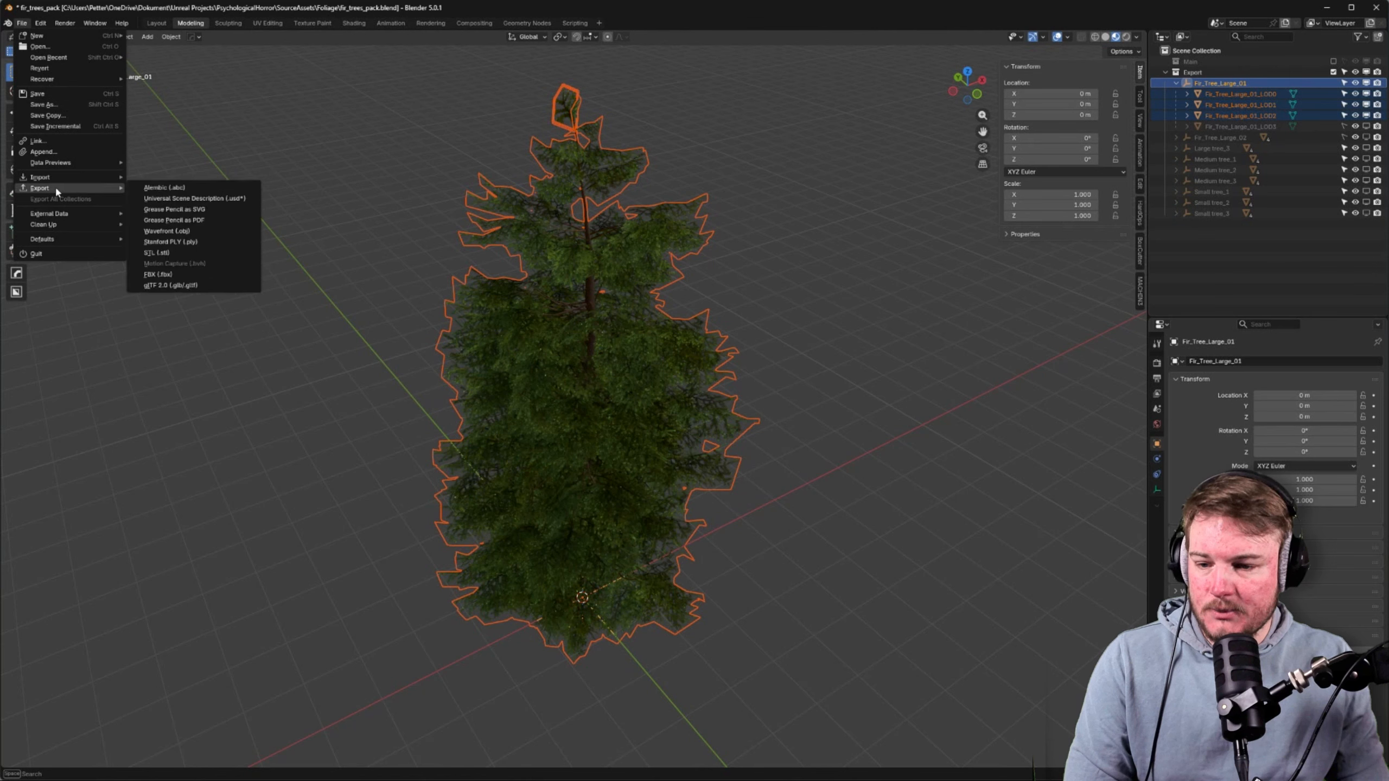
click(158, 274)
click(727, 133)
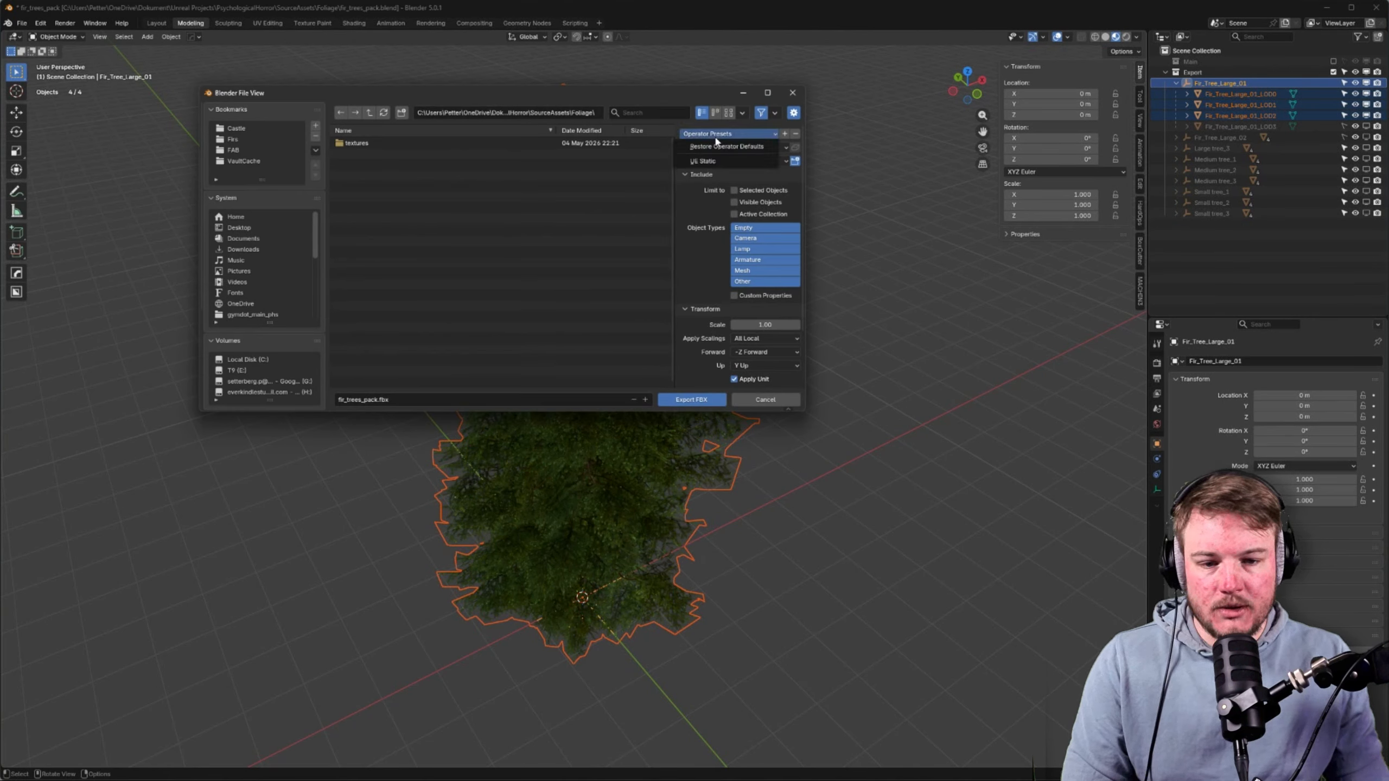
click(691, 162)
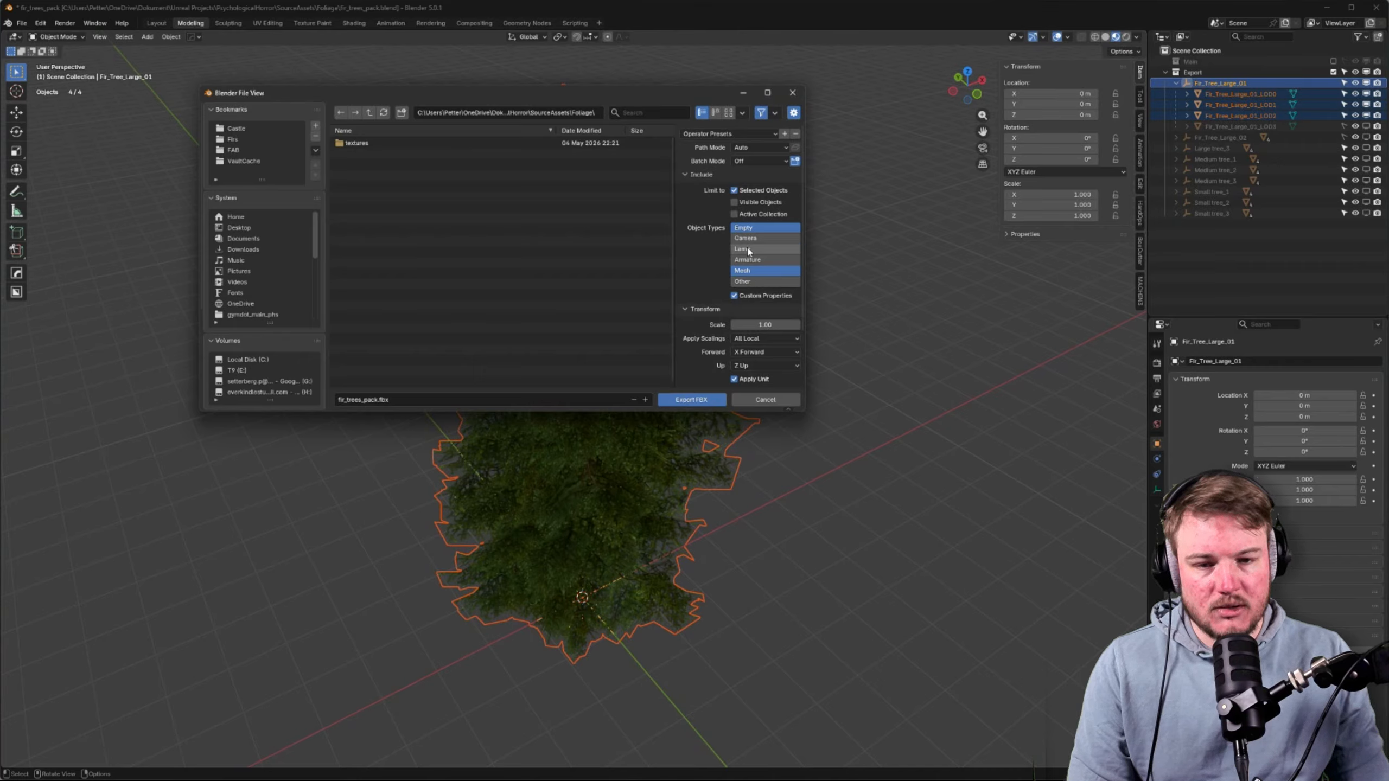
Review the FBX export's object types, custom properties, transform axes and geometry settings such as smoothing and triangulation
scroll(709, 271, down, 1)
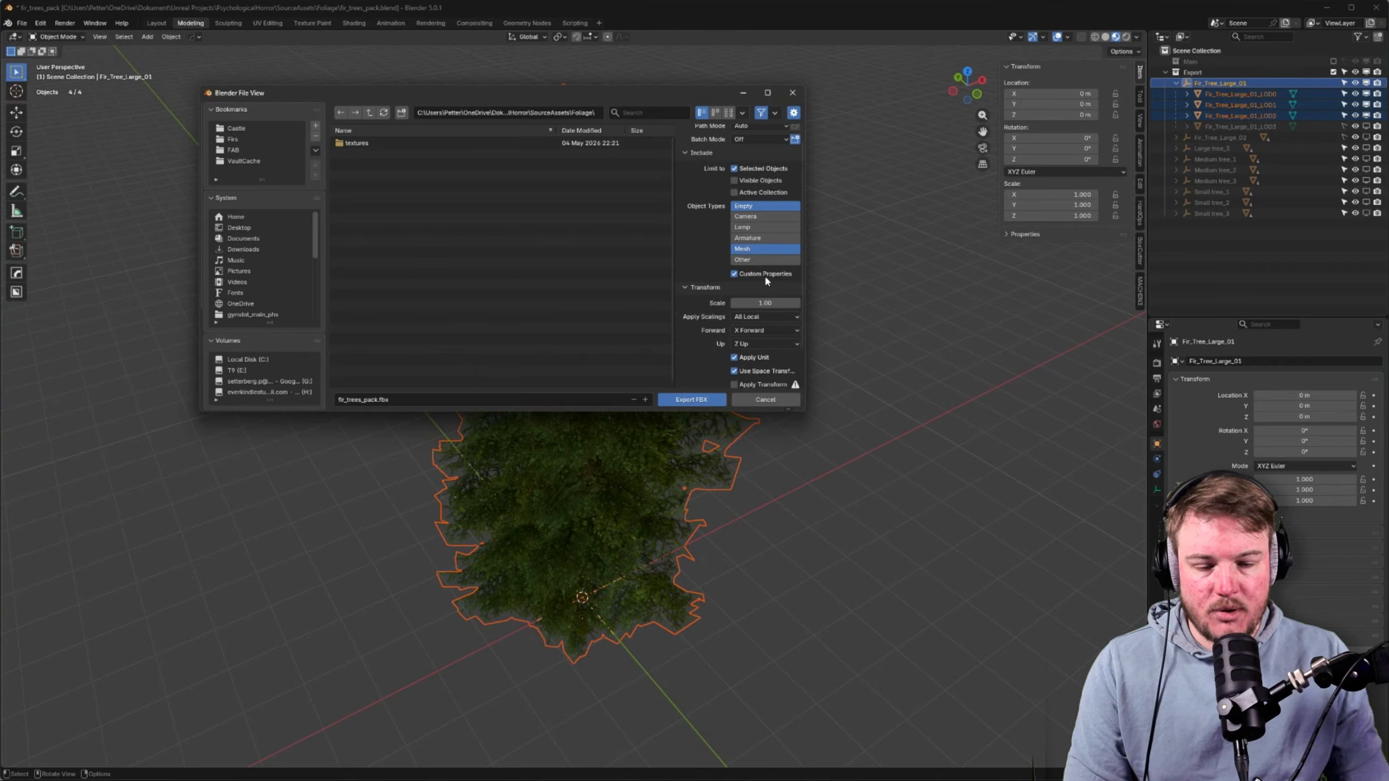
scroll(742, 291, down, 1)
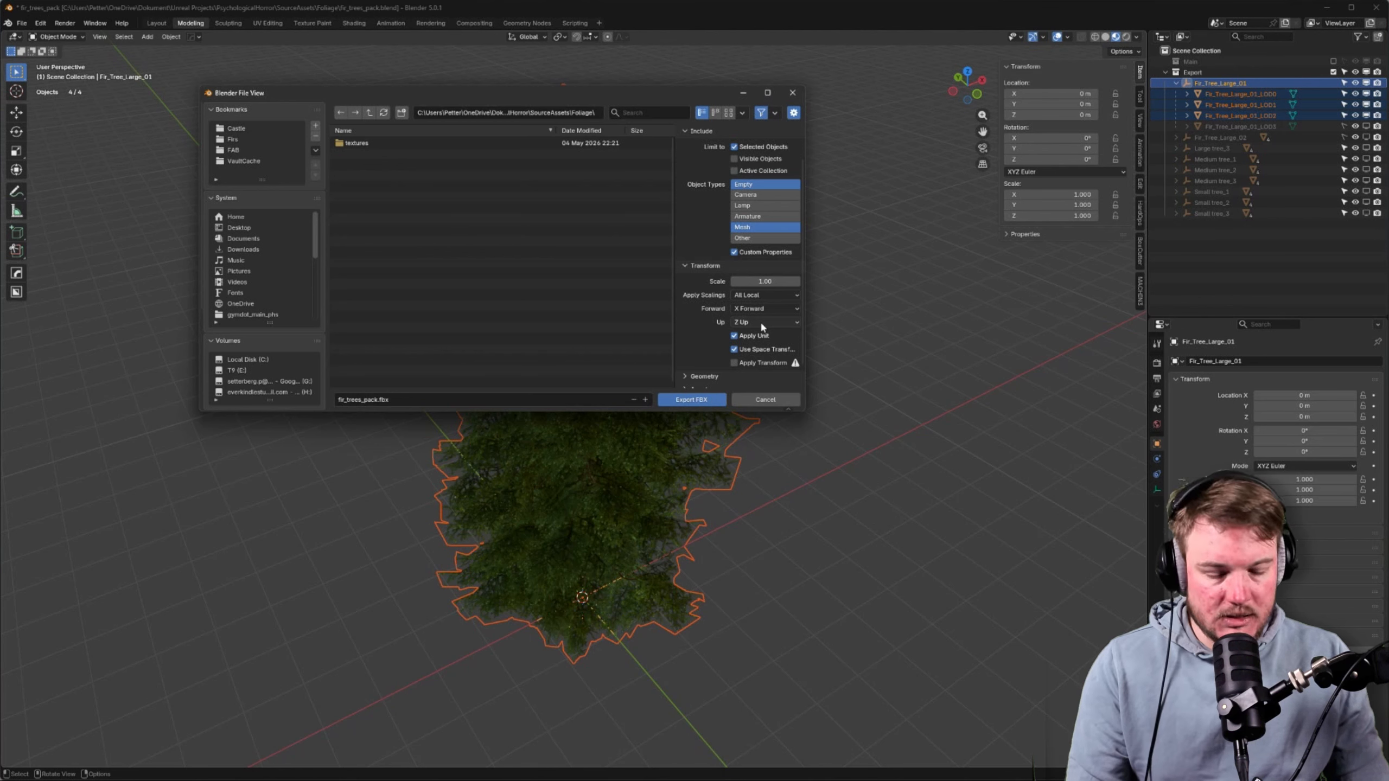
scroll(759, 324, down, 1)
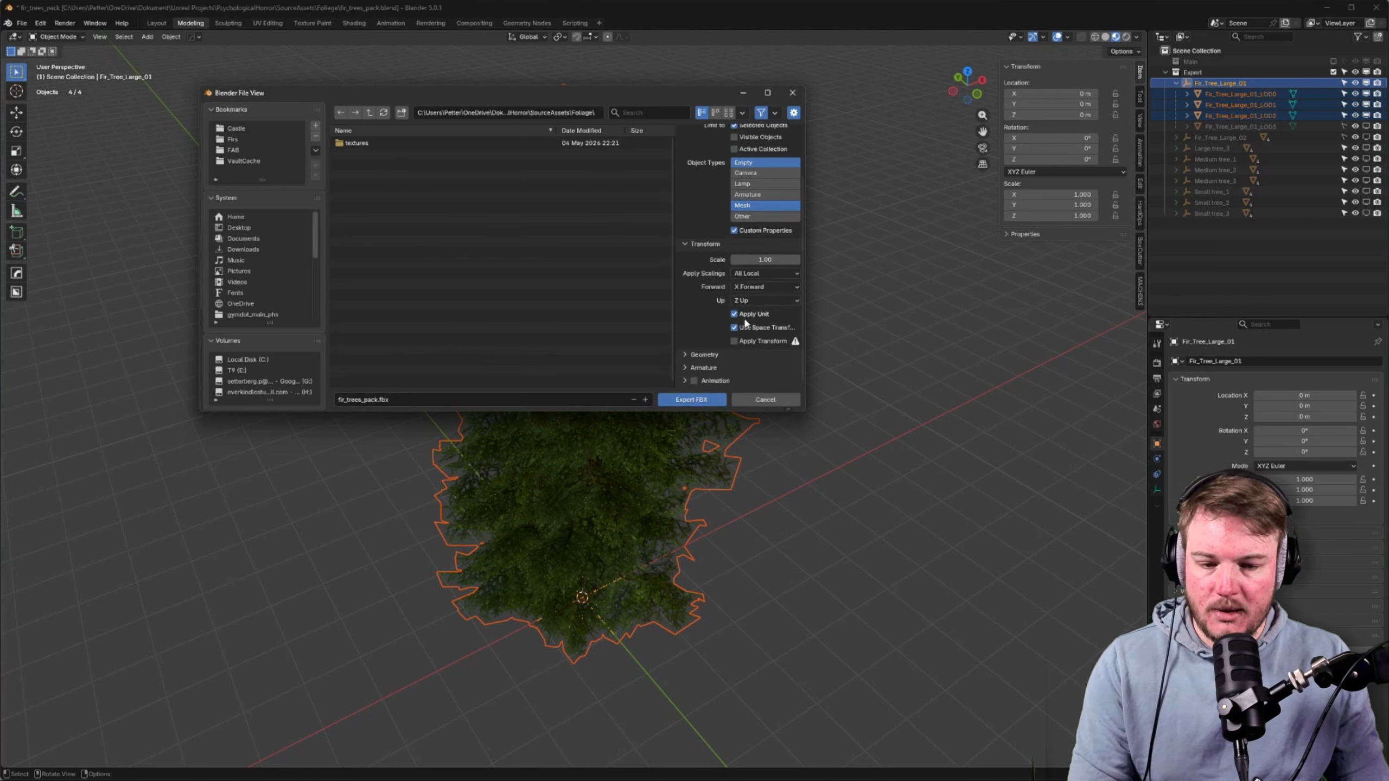
click(699, 354)
scroll(700, 316, down, 4)
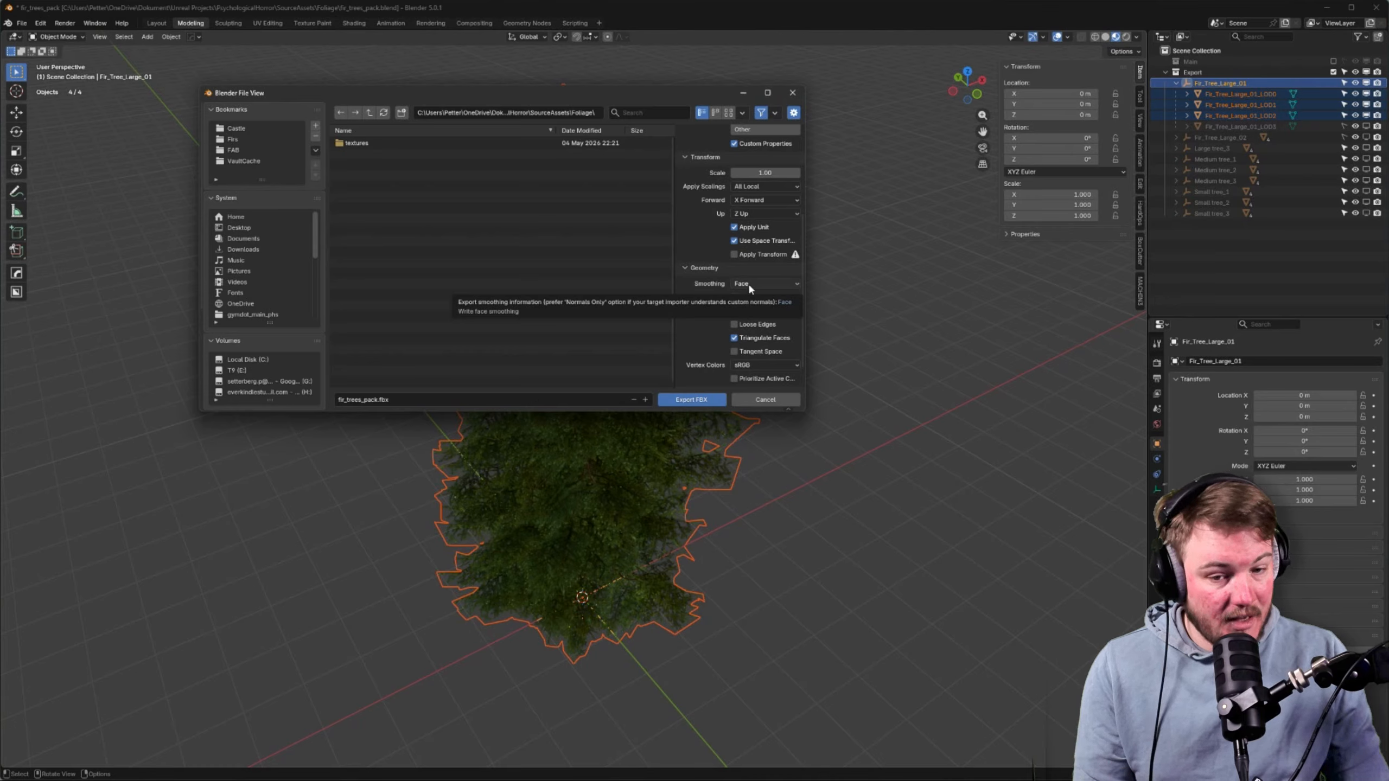
scroll(723, 366, down, 1)
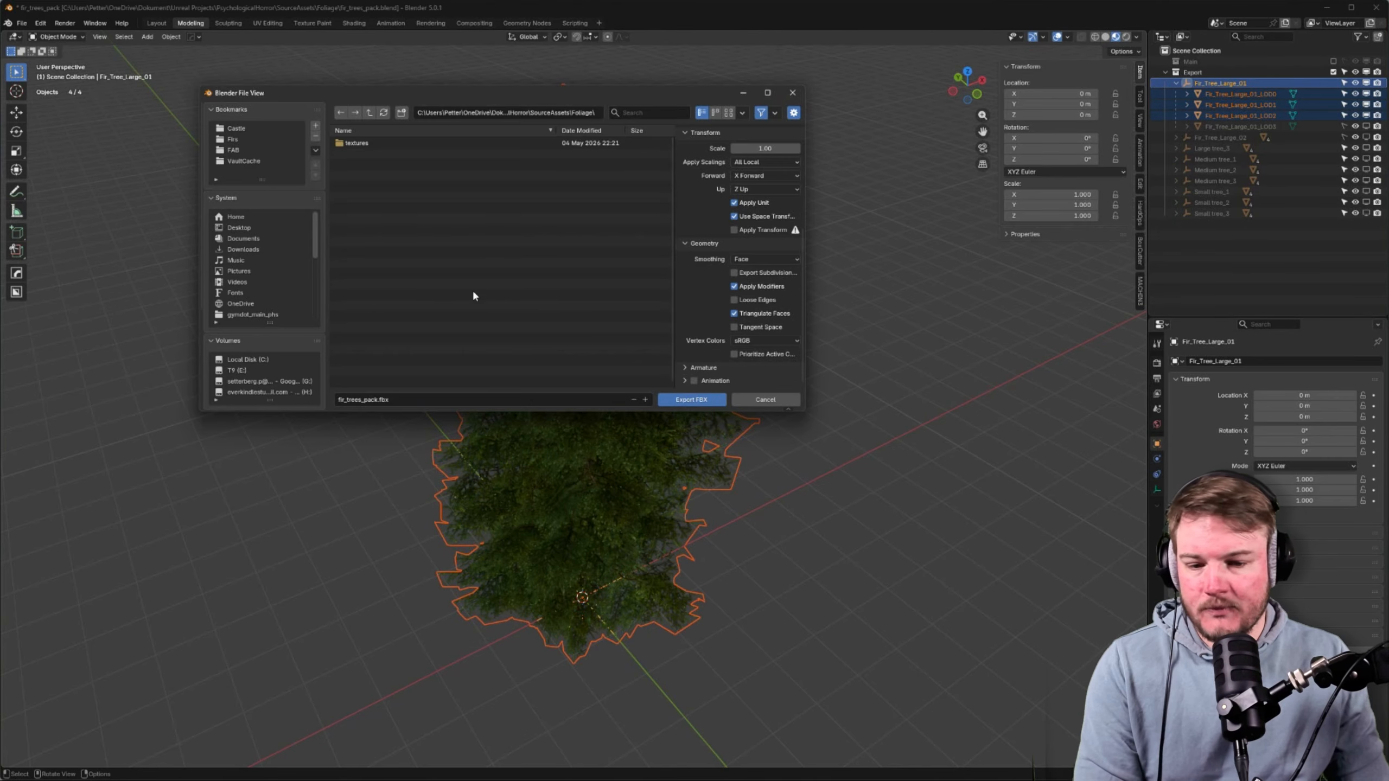
Set the export destination to the Environment/Vegetation/Trees/Firs folder inside SourceAssets
click(369, 114)
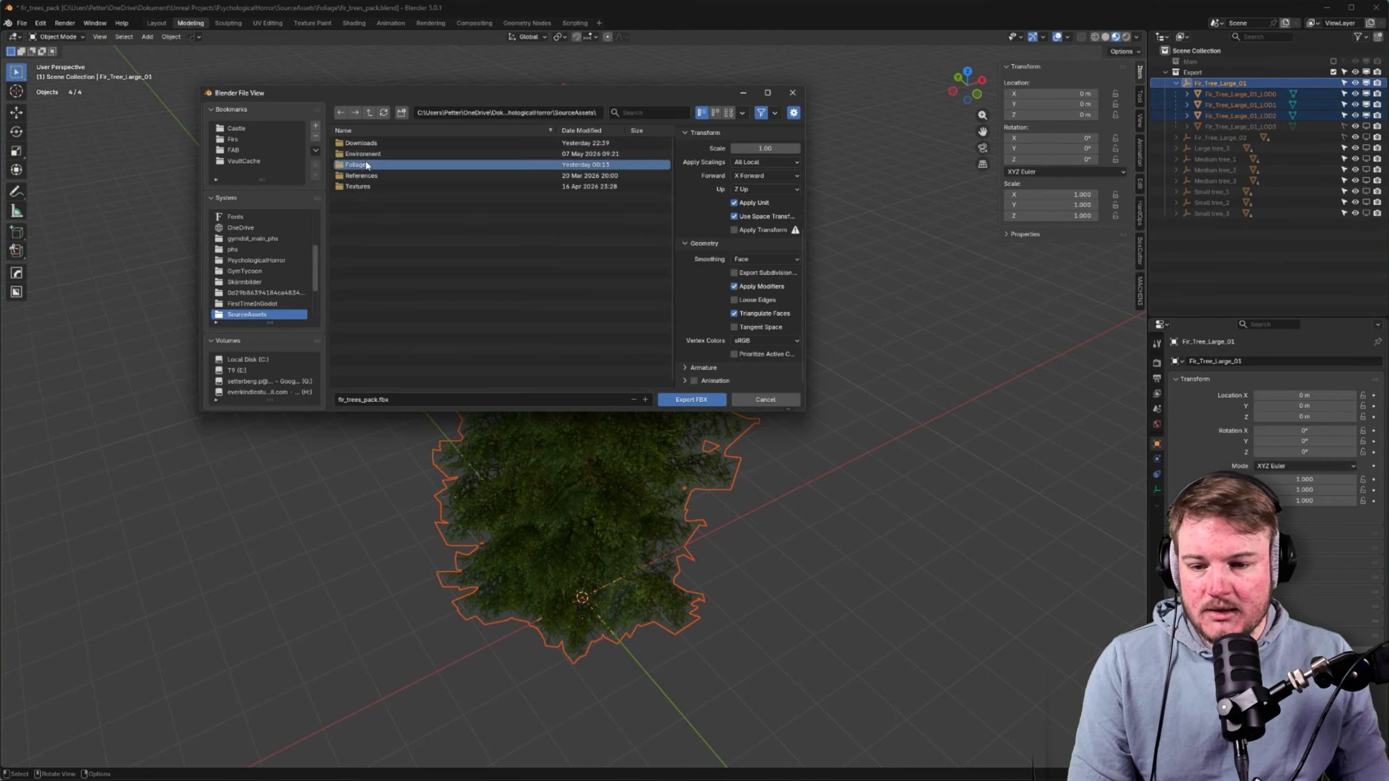
double_click(367, 166)
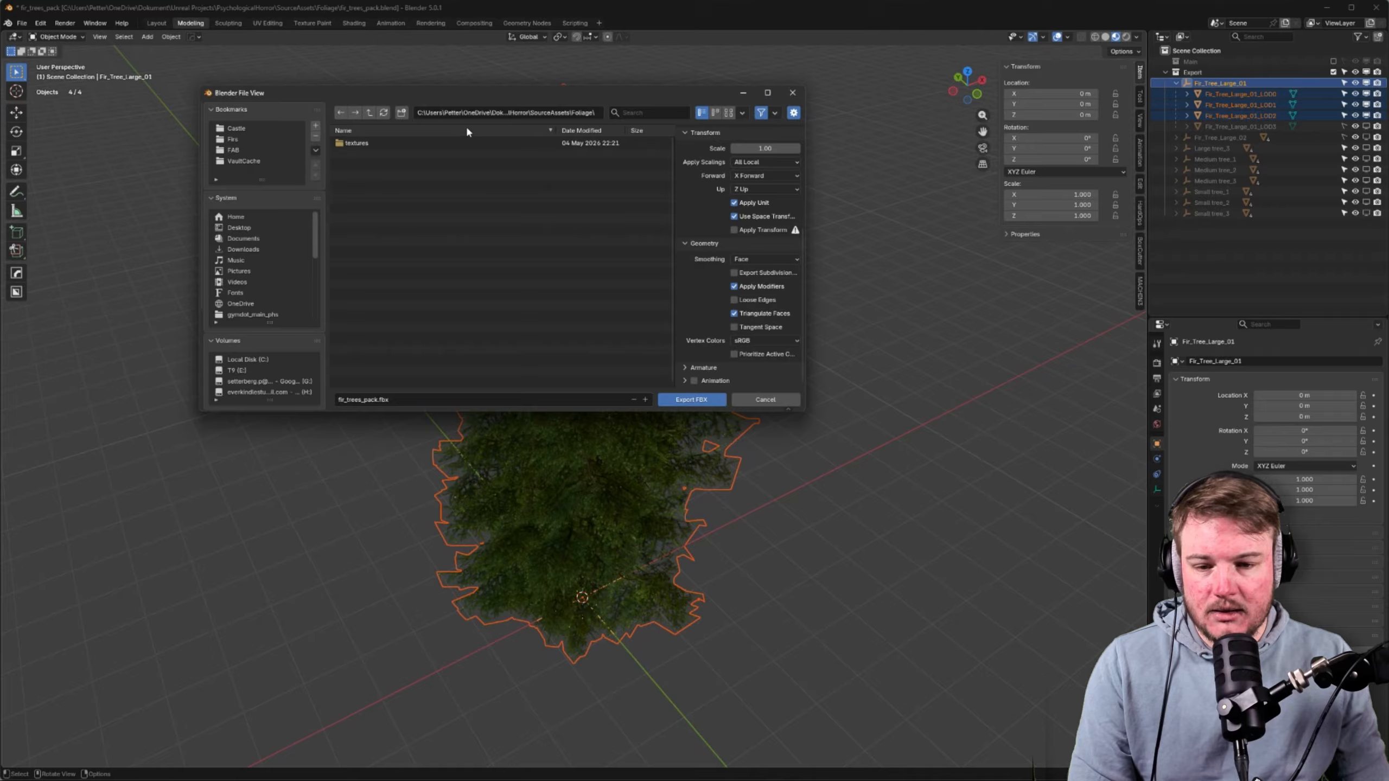
click(370, 114)
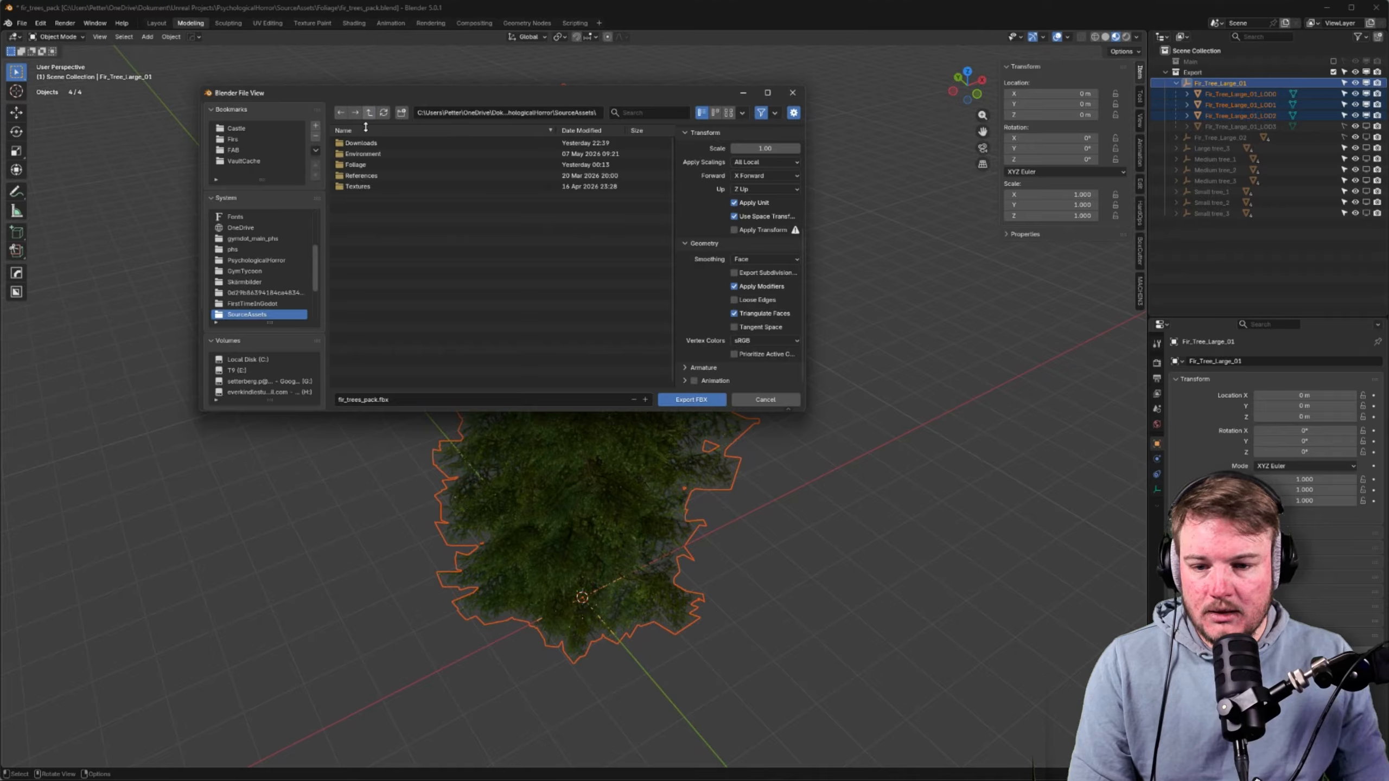
double_click(361, 153)
double_click(360, 143)
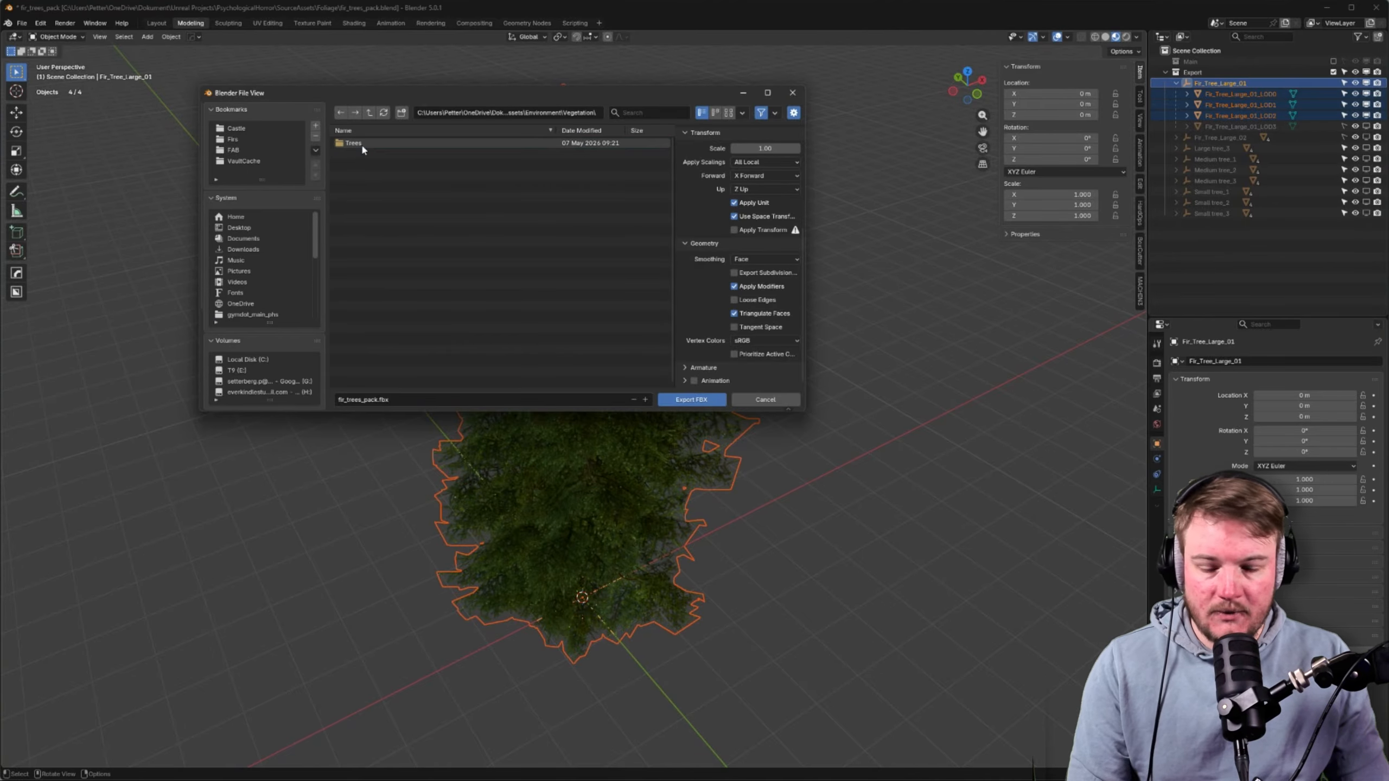
double_click(360, 143)
double_click(362, 145)
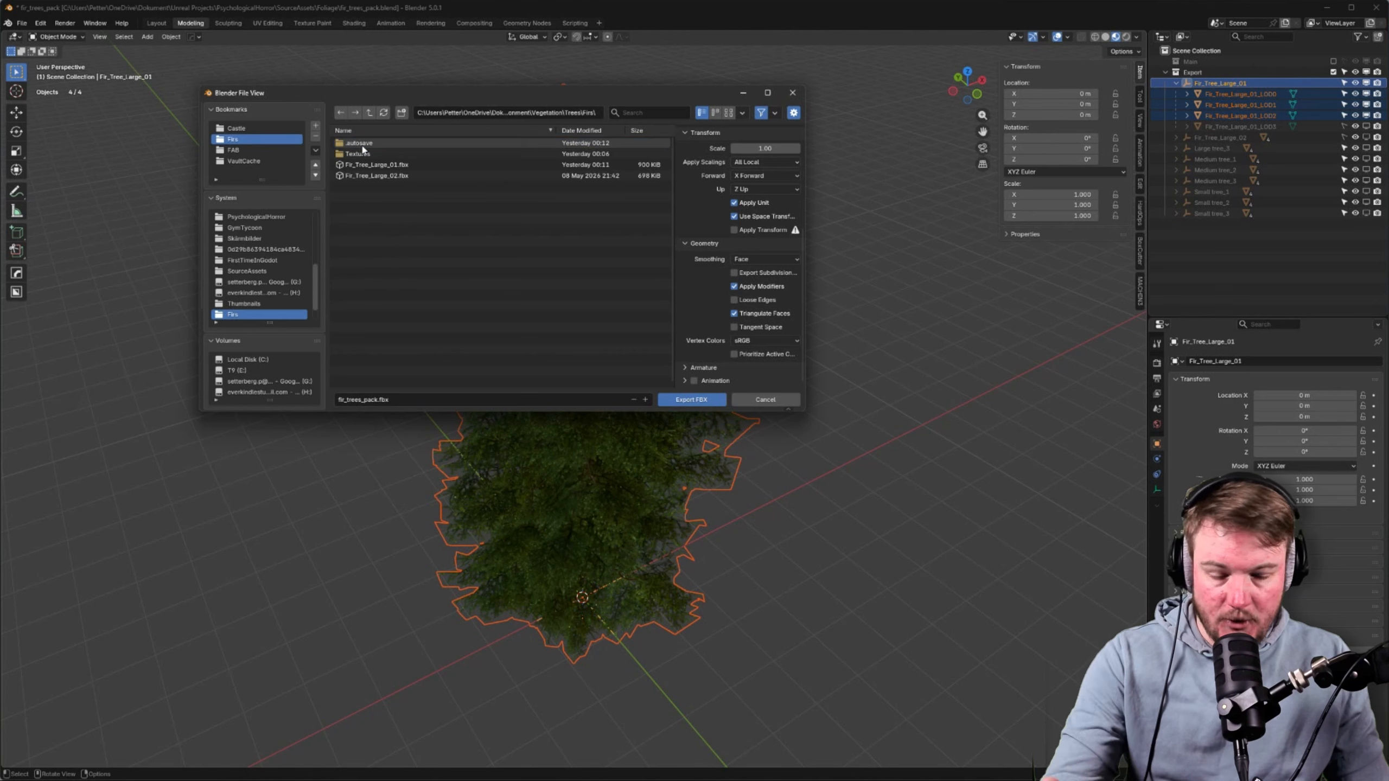
Export the FBX over the existing Fir_Tree_Large_01.fbx file and deselect the tree objects
click(401, 165)
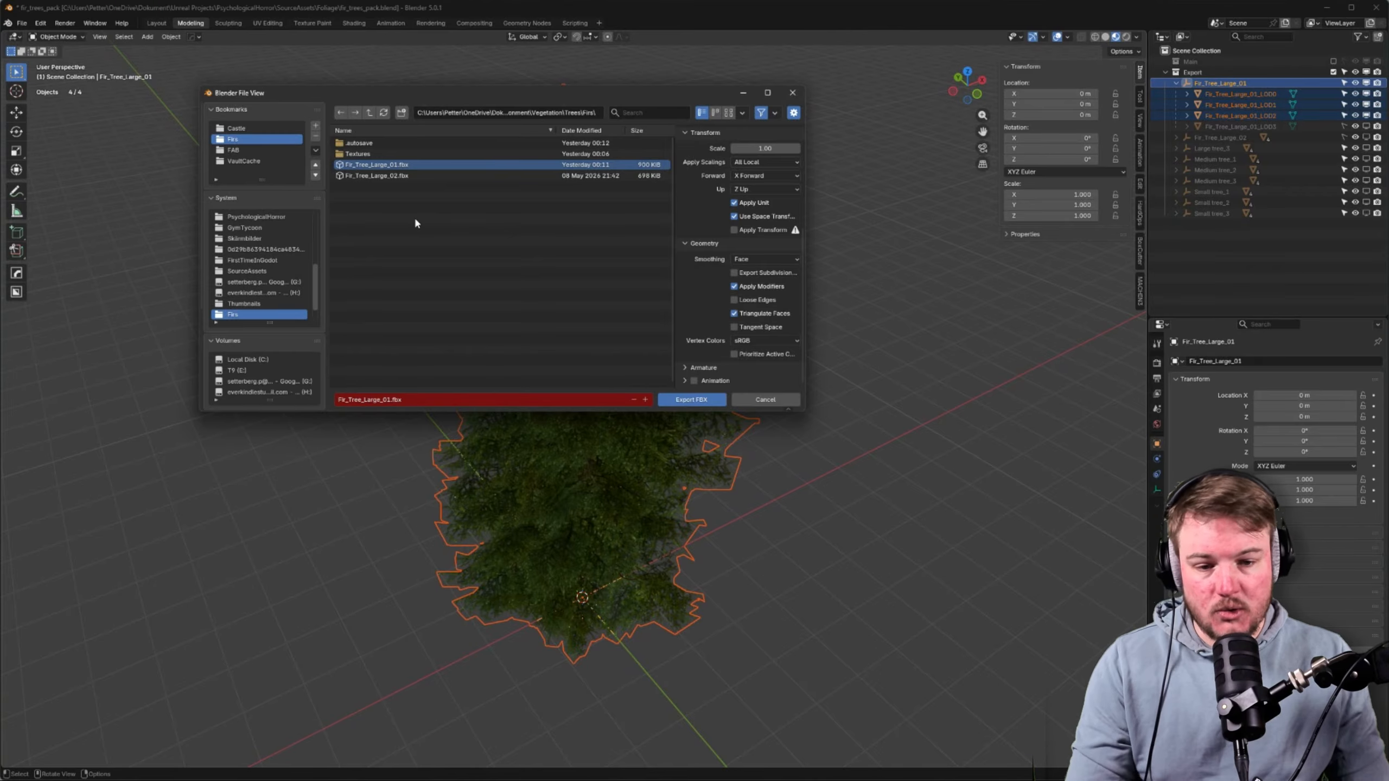
click(693, 400)
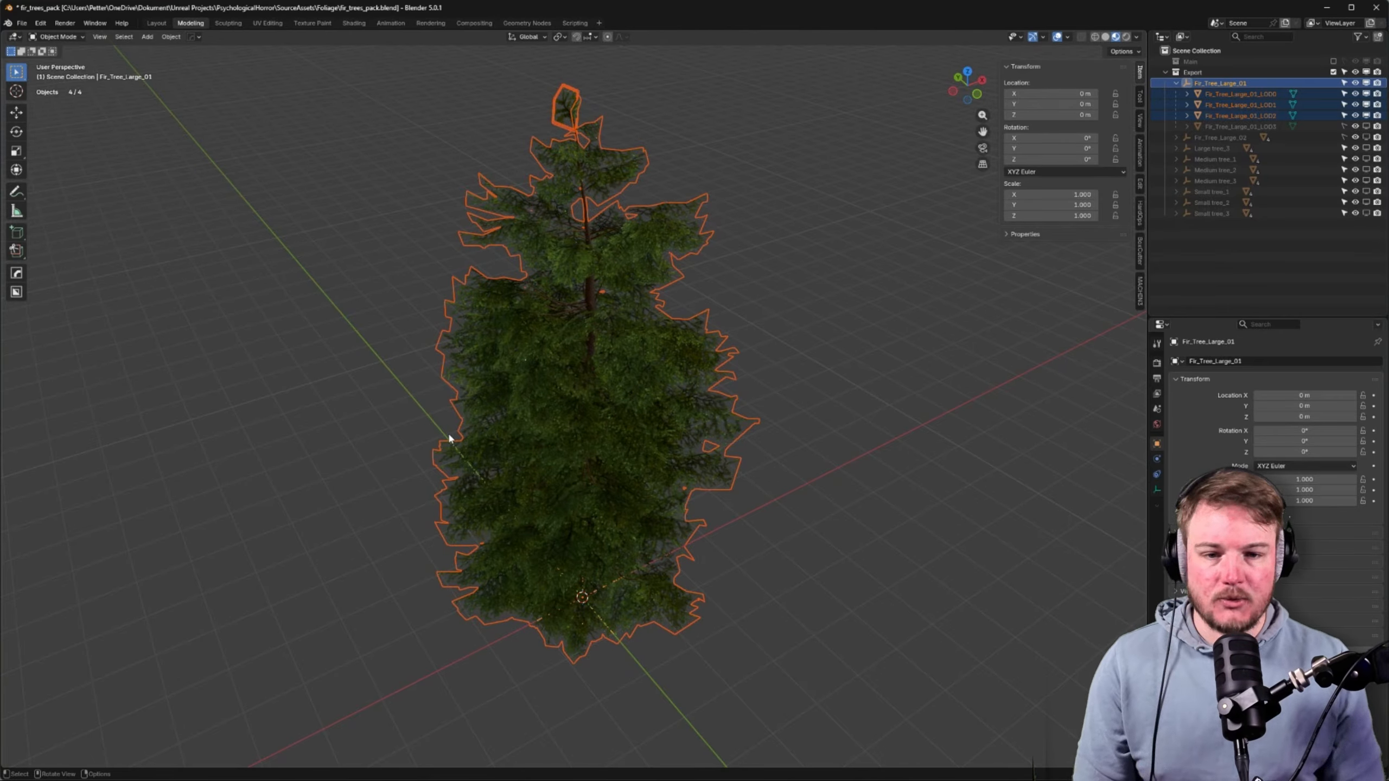
click(418, 396)
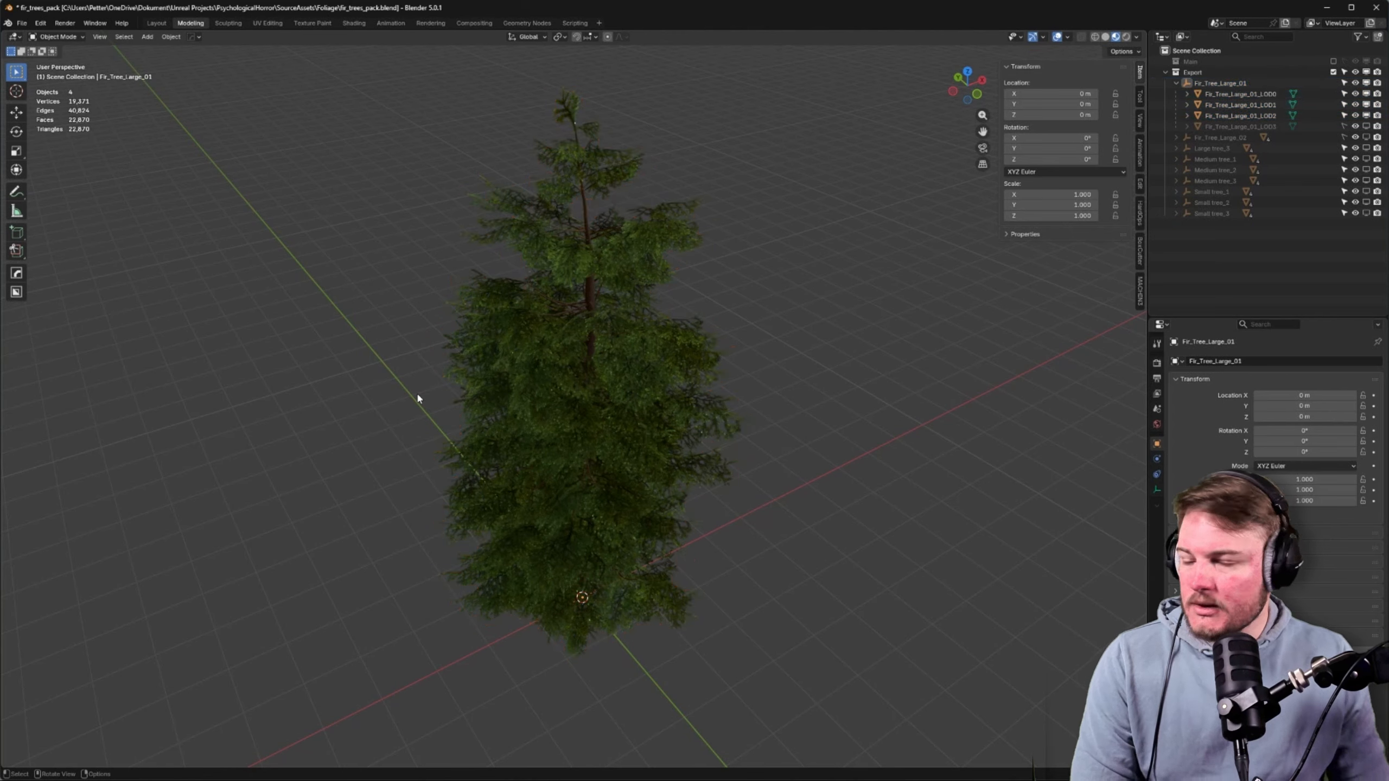